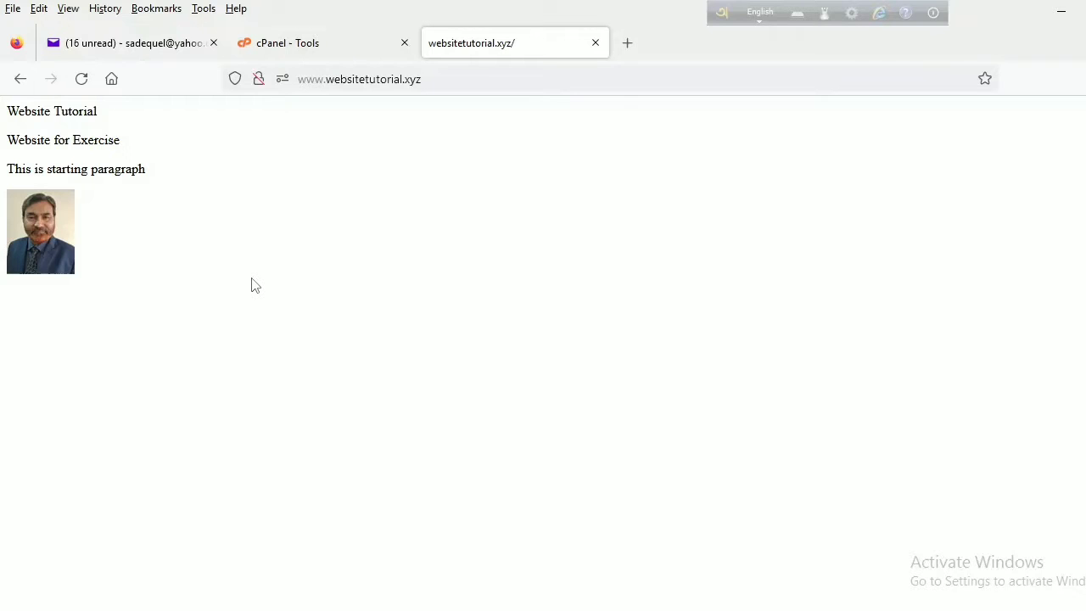
Switch to the cPanel tools, open File Manager and go into the public_html folder.
{"action": "left_click", "coordinate": [307, 48]}
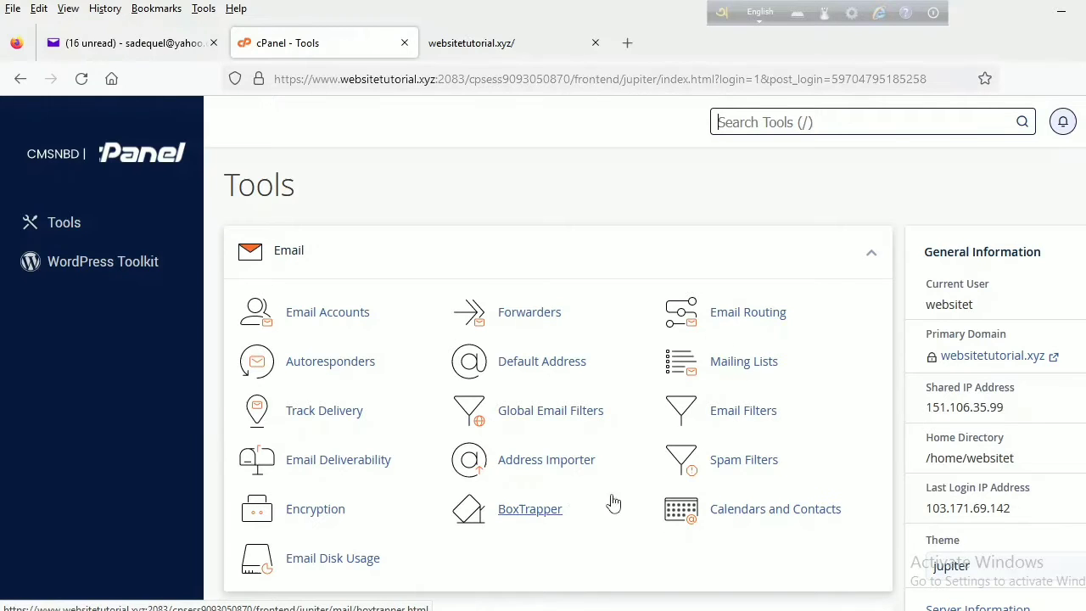
{"action": "scroll", "coordinate": [560, 535], "scroll_direction": "down", "scroll_amount": 3}
{"action": "scroll", "coordinate": [549, 479], "scroll_direction": "down", "scroll_amount": 2}
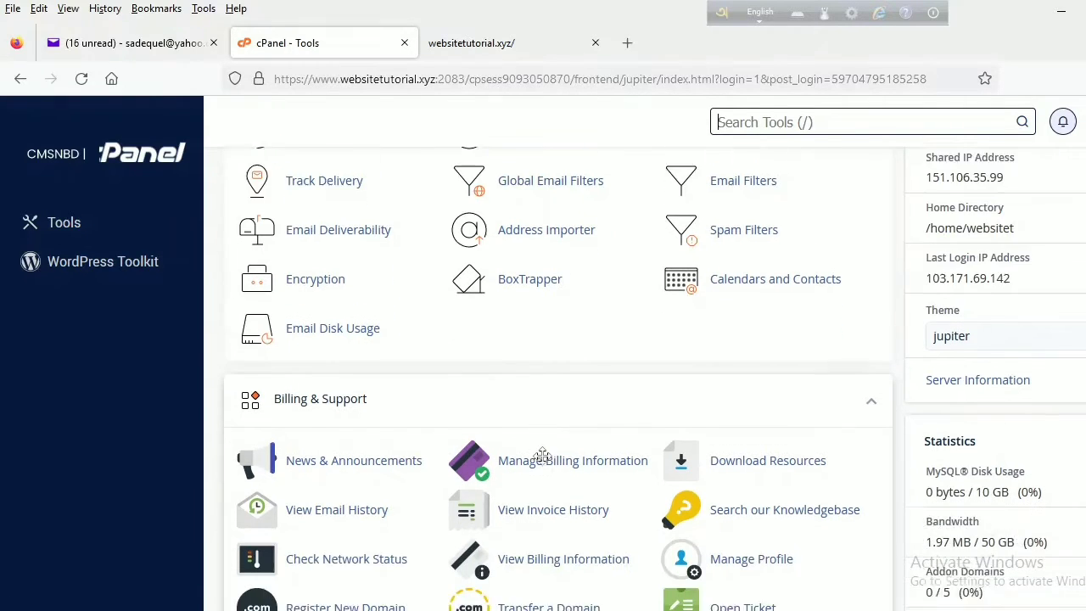
{"action": "scroll", "coordinate": [546, 461], "scroll_direction": "down", "scroll_amount": 3}
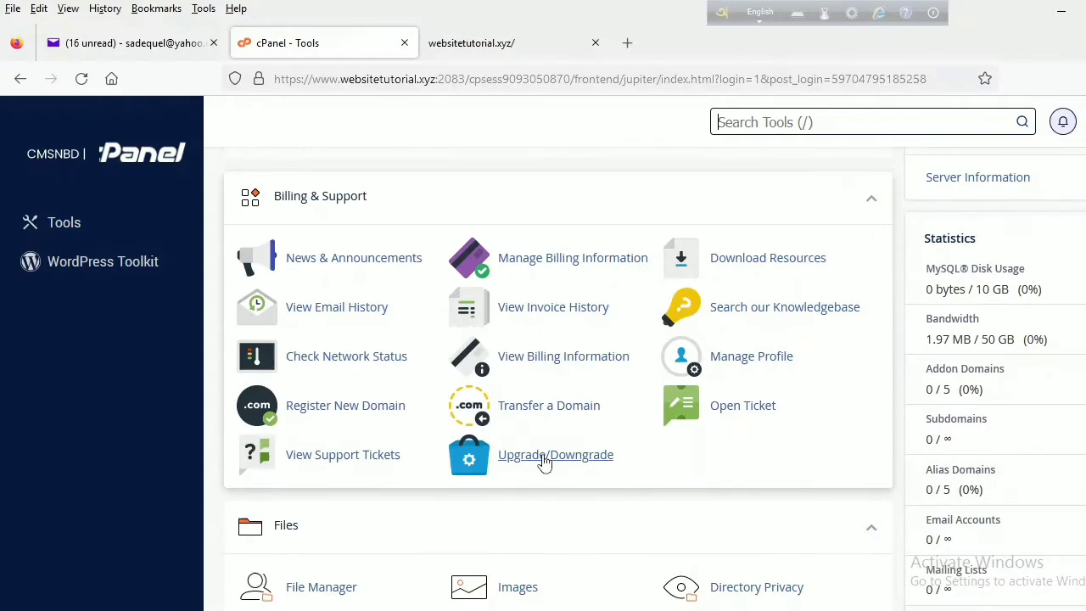
{"action": "scroll", "coordinate": [543, 461], "scroll_direction": "down", "scroll_amount": 2}
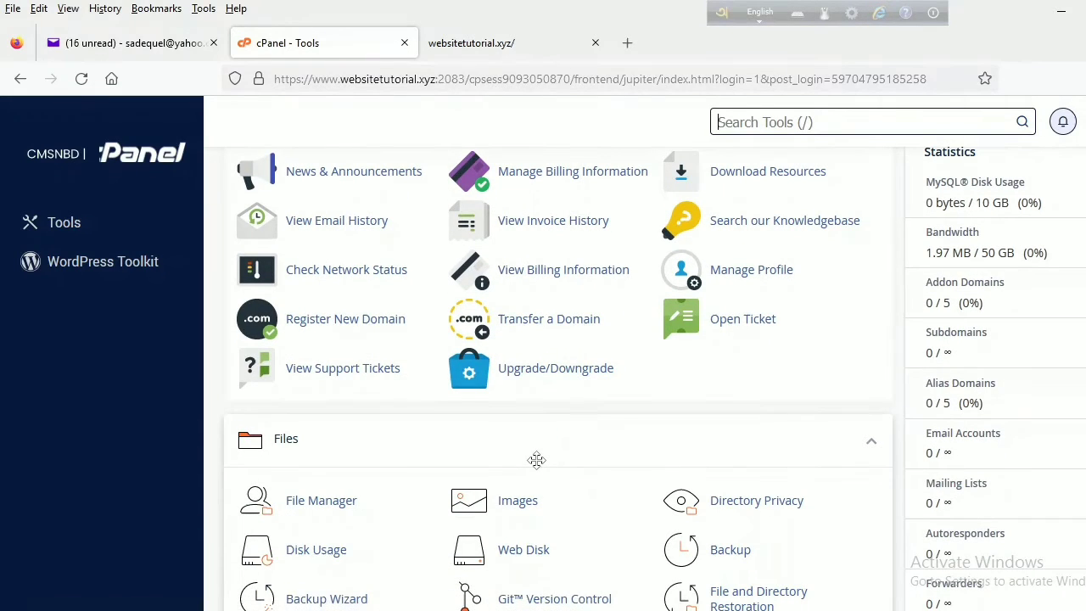
{"action": "scroll", "coordinate": [537, 460], "scroll_direction": "down", "scroll_amount": 2}
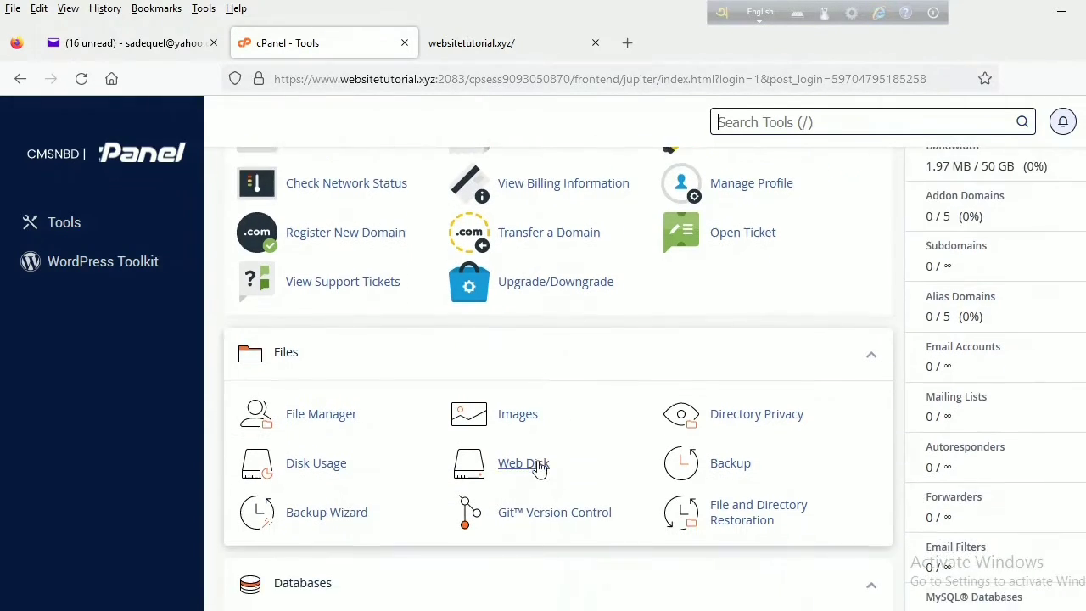
{"action": "left_click", "coordinate": [302, 422]}
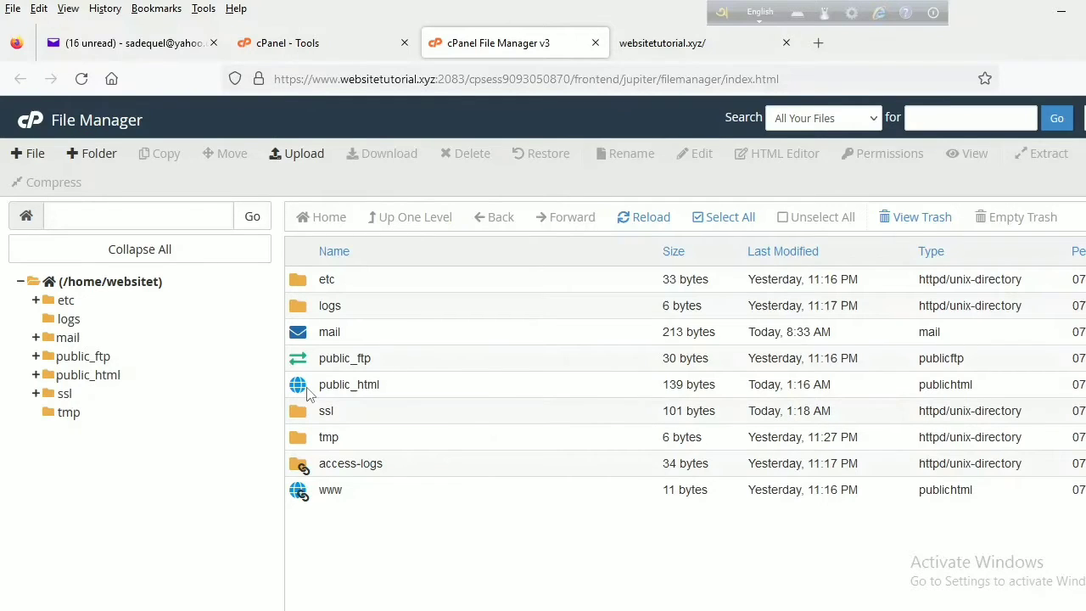
{"action": "left_click", "coordinate": [82, 378]}
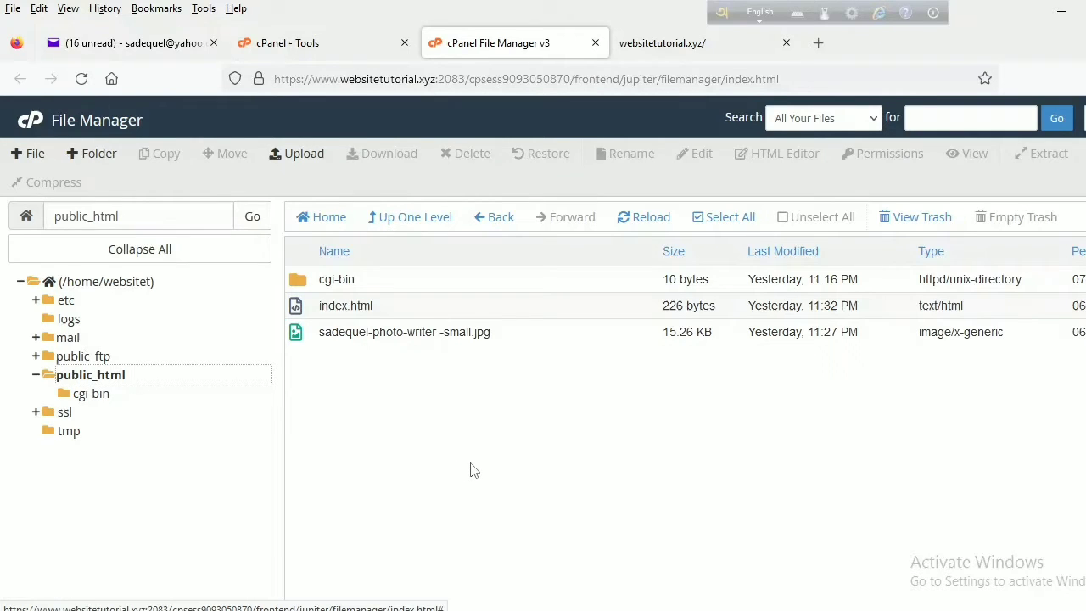
Move index.html from public_html to the trash without permanently deleting it.
{"action": "left_click", "coordinate": [296, 309]}
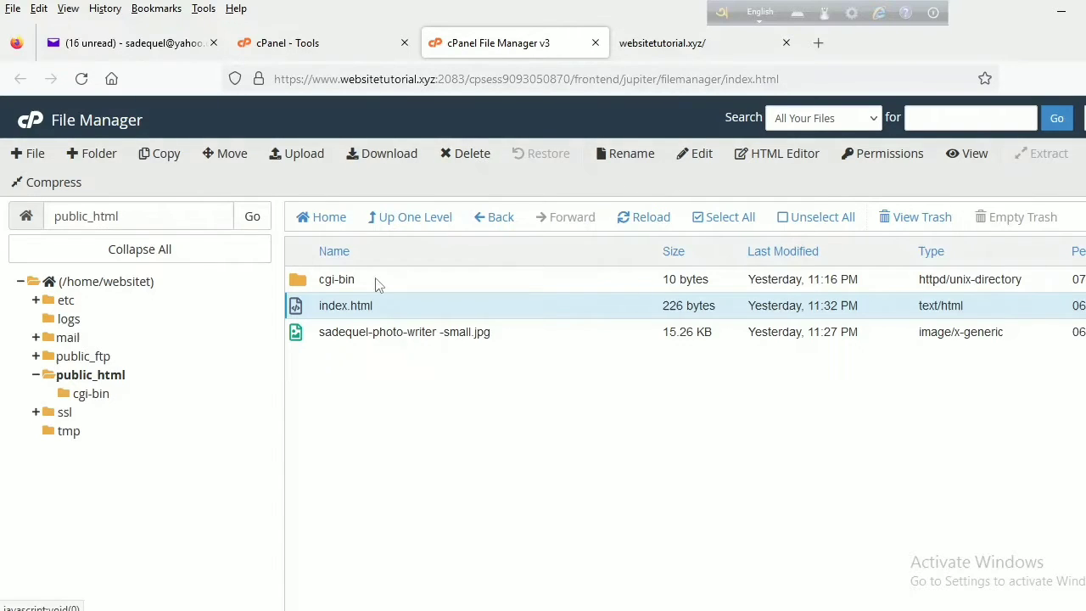
{"action": "left_click", "coordinate": [472, 163]}
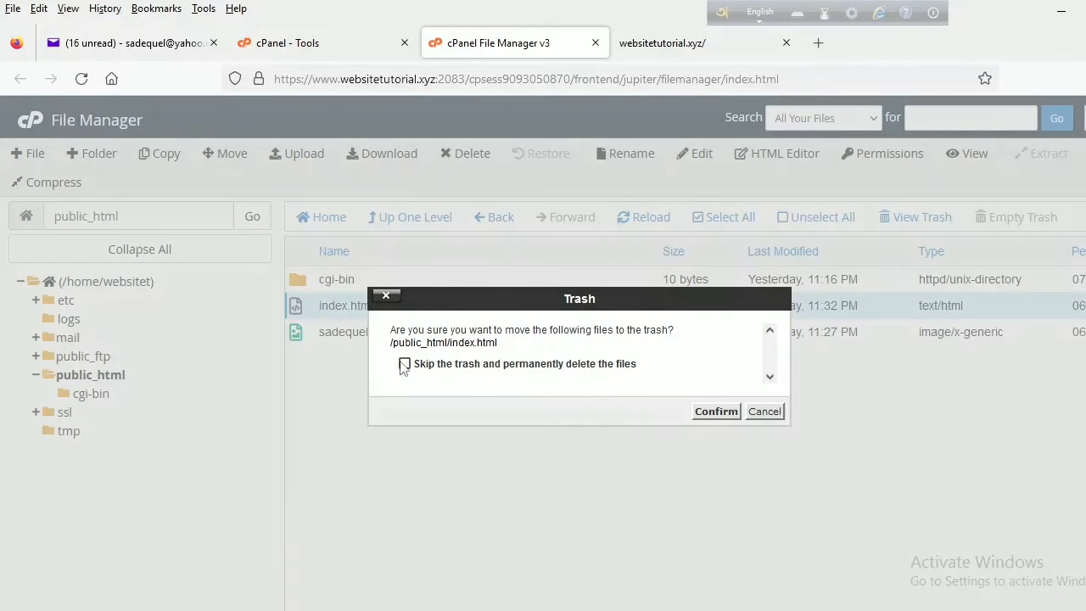
{"action": "left_click", "coordinate": [703, 417]}
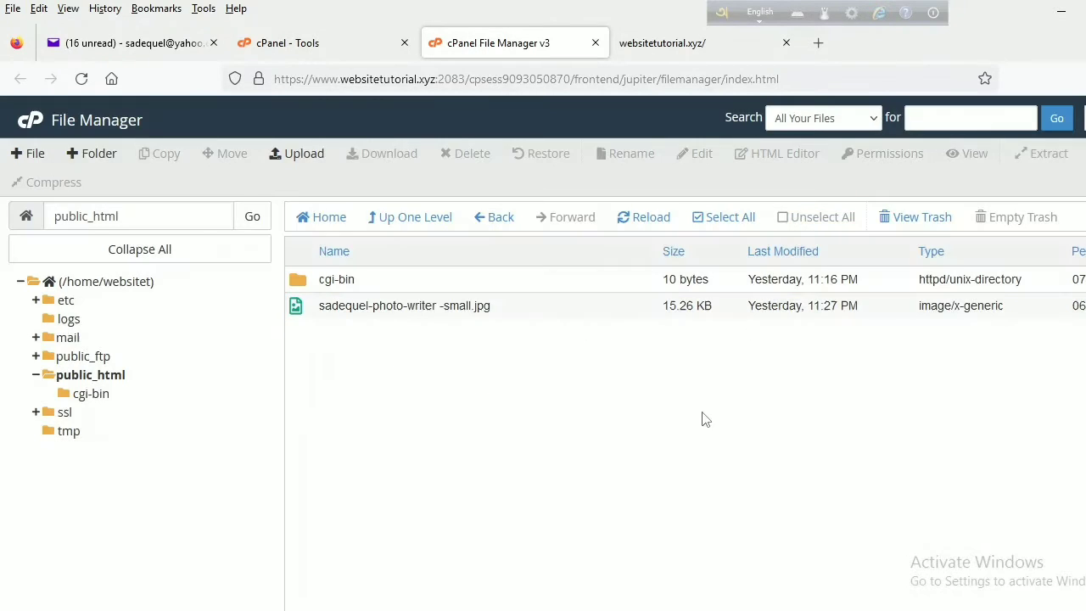
Move the remaining JPG photo from public_html to the trash, leaving only the cgi-bin folder.
{"action": "left_click", "coordinate": [294, 311]}
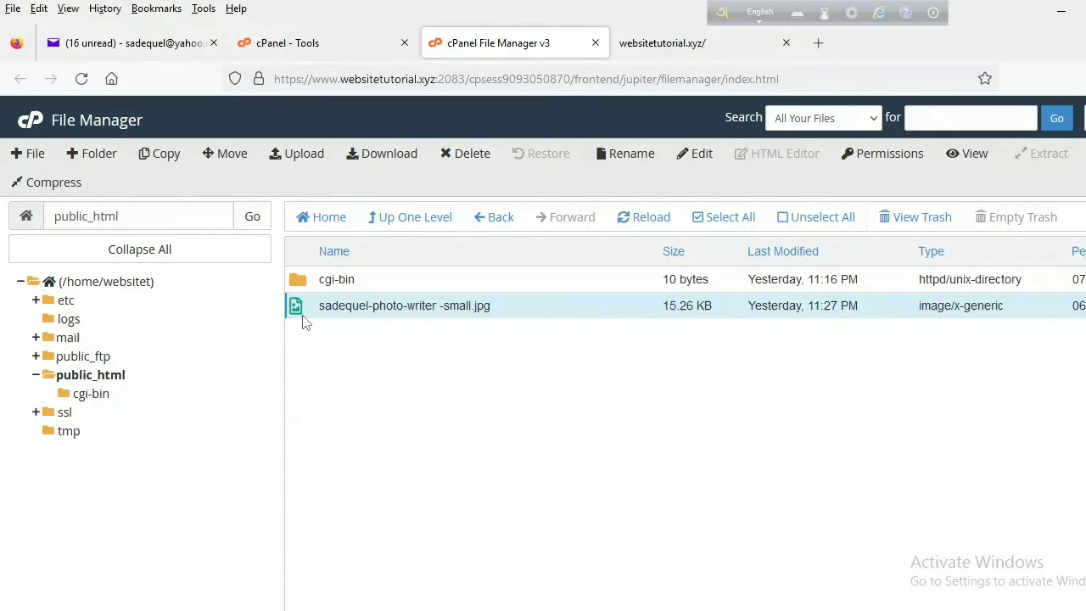
{"action": "left_click", "coordinate": [472, 154]}
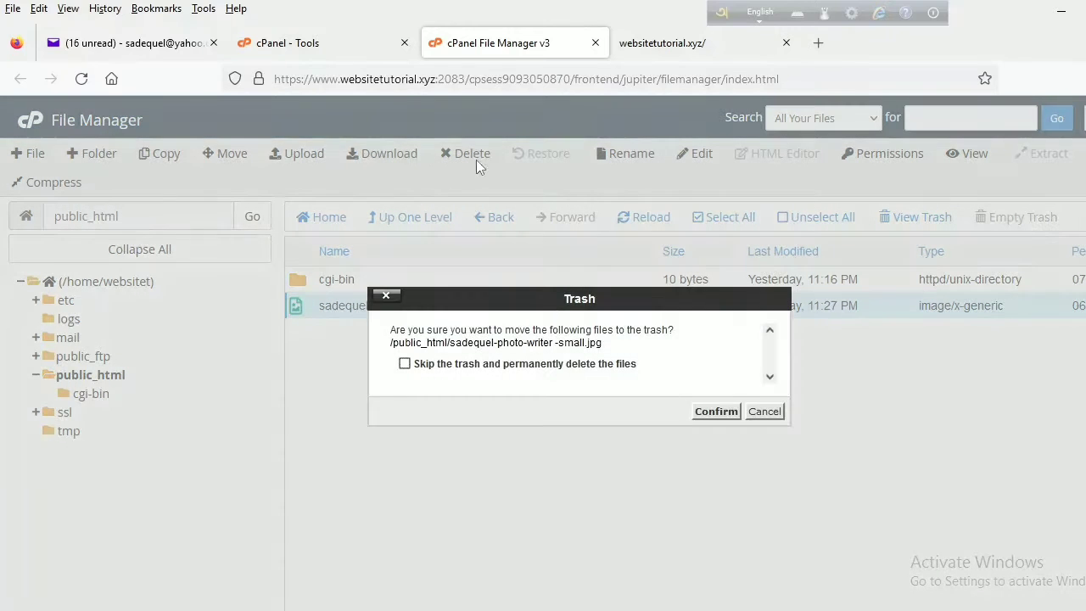
{"action": "left_click", "coordinate": [711, 413]}
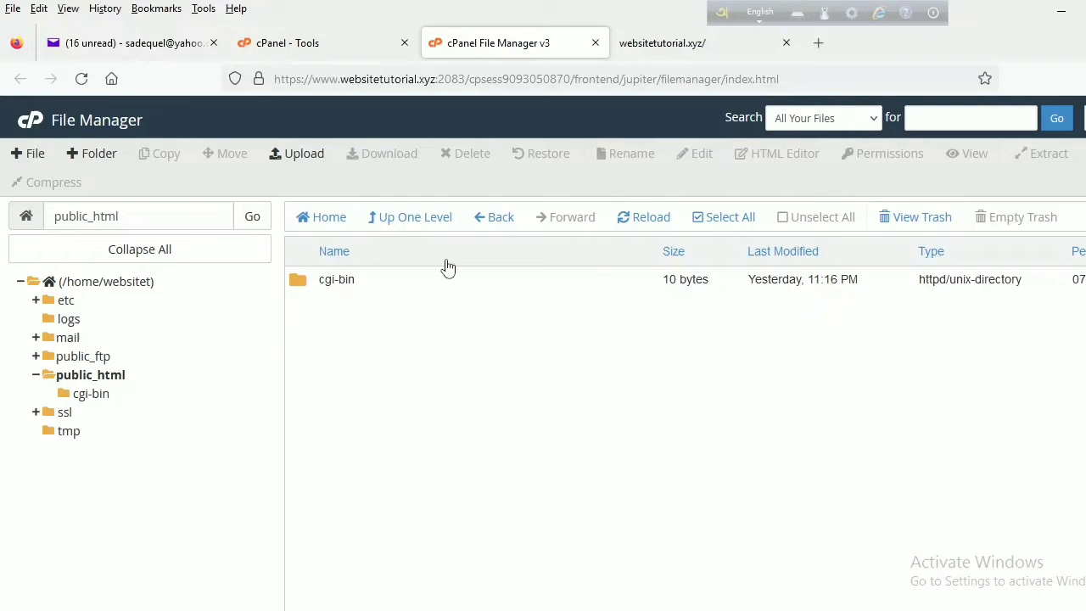
Reload the live websitetutorial.xyz page and compare it with the public_html folder in File Manager.
{"action": "left_click", "coordinate": [679, 57]}
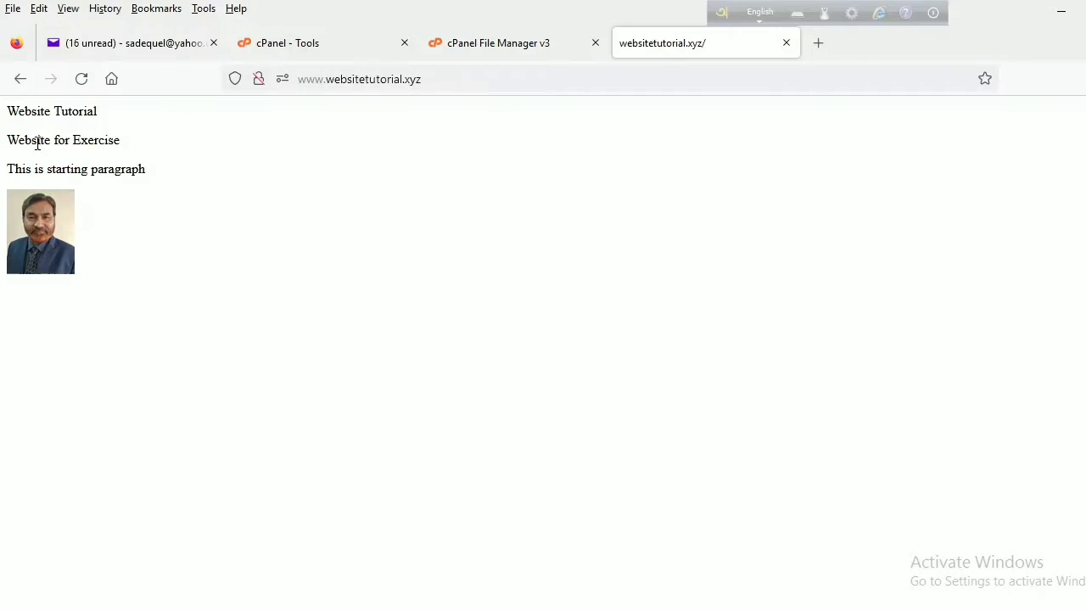
{"action": "left_click", "coordinate": [81, 78]}
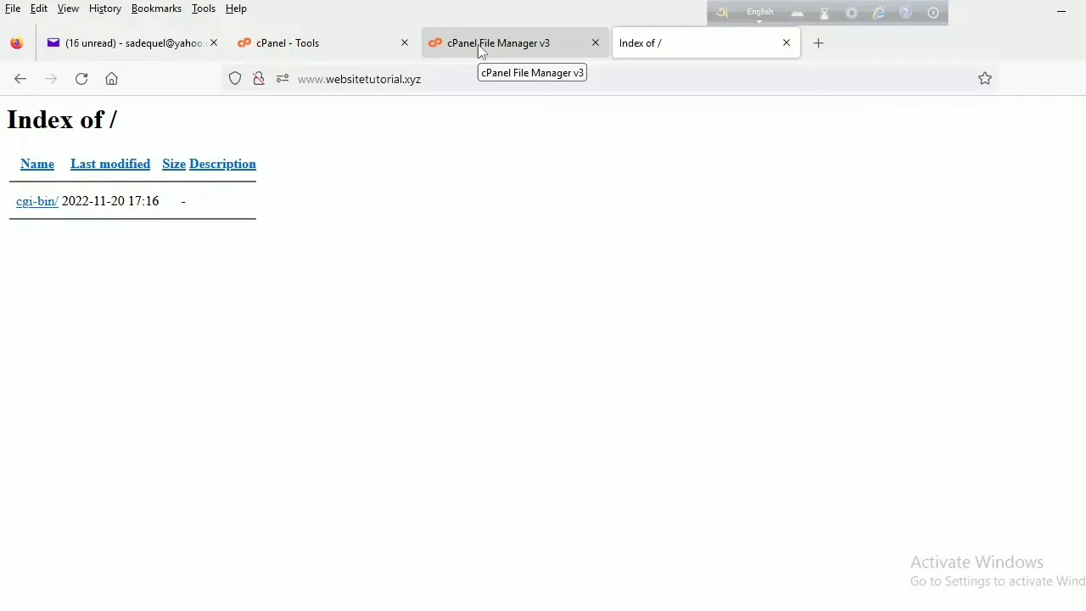
{"action": "left_click", "coordinate": [368, 48]}
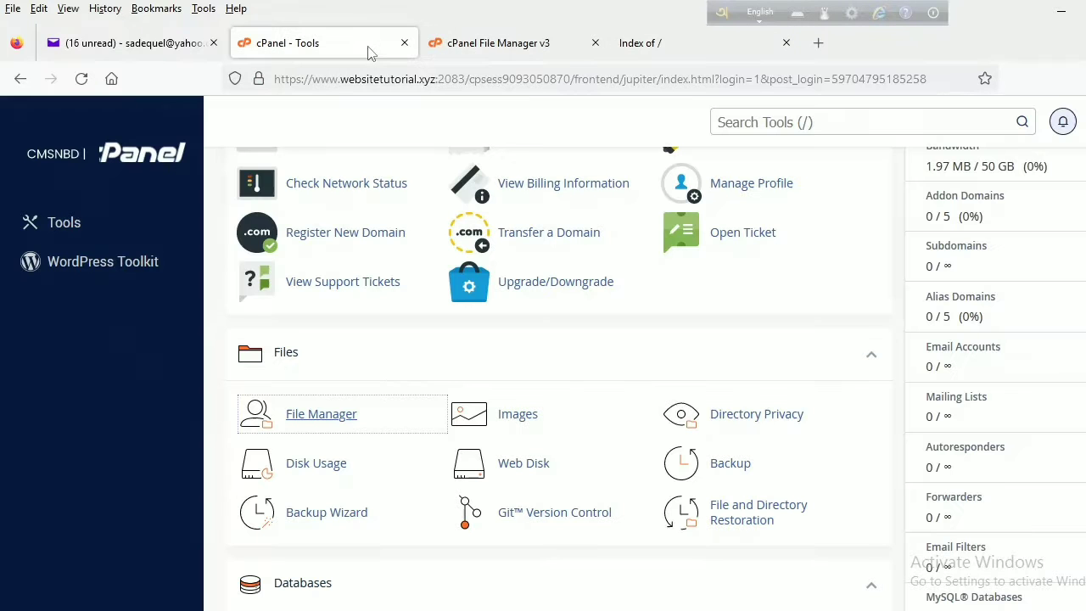
{"action": "left_click", "coordinate": [473, 51]}
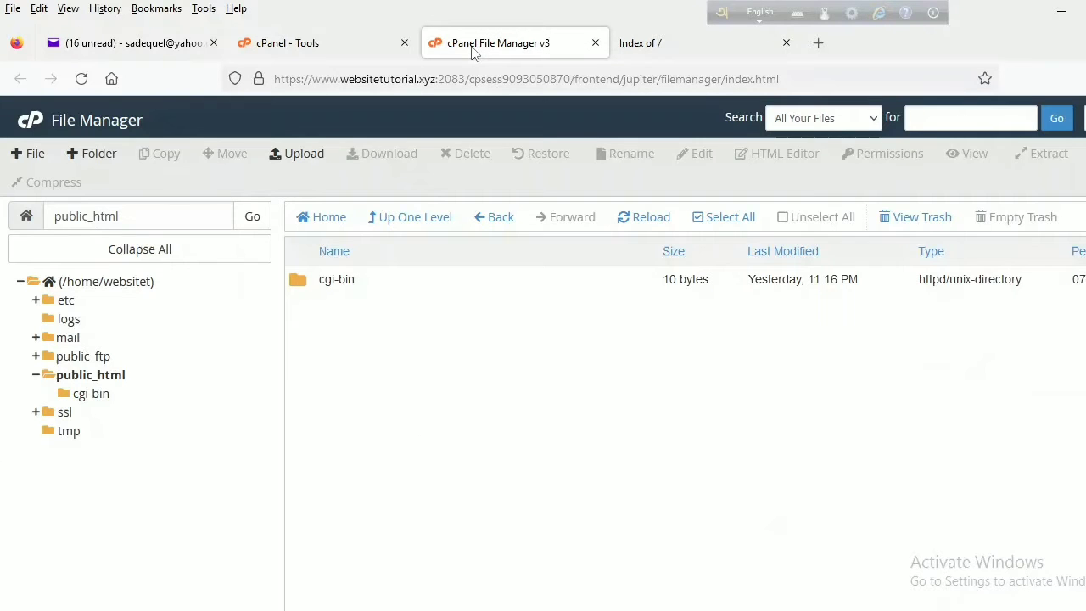
Return to the cPanel tools and open WordPress Toolkit in the Domains section.
{"action": "left_click", "coordinate": [345, 48]}
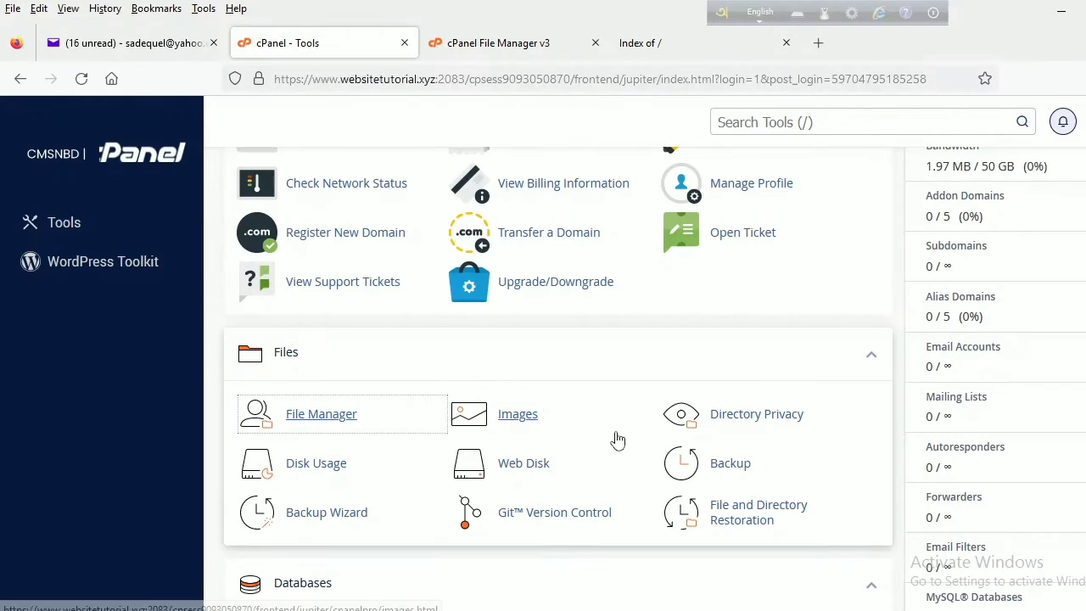
{"action": "scroll", "coordinate": [612, 437], "scroll_direction": "down", "scroll_amount": 4}
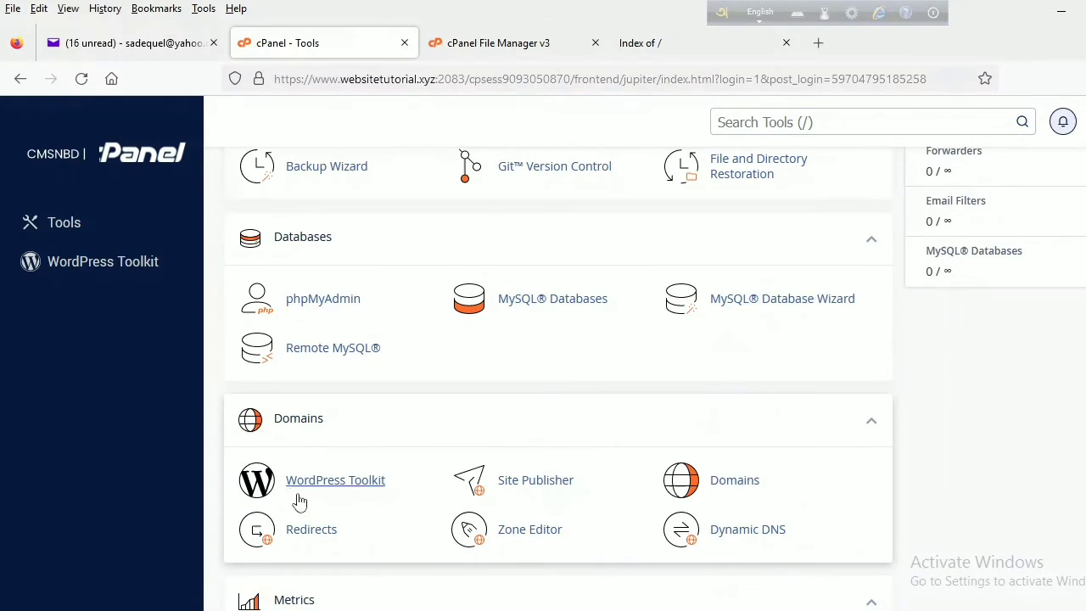
{"action": "scroll", "coordinate": [425, 505], "scroll_direction": "down", "scroll_amount": 1}
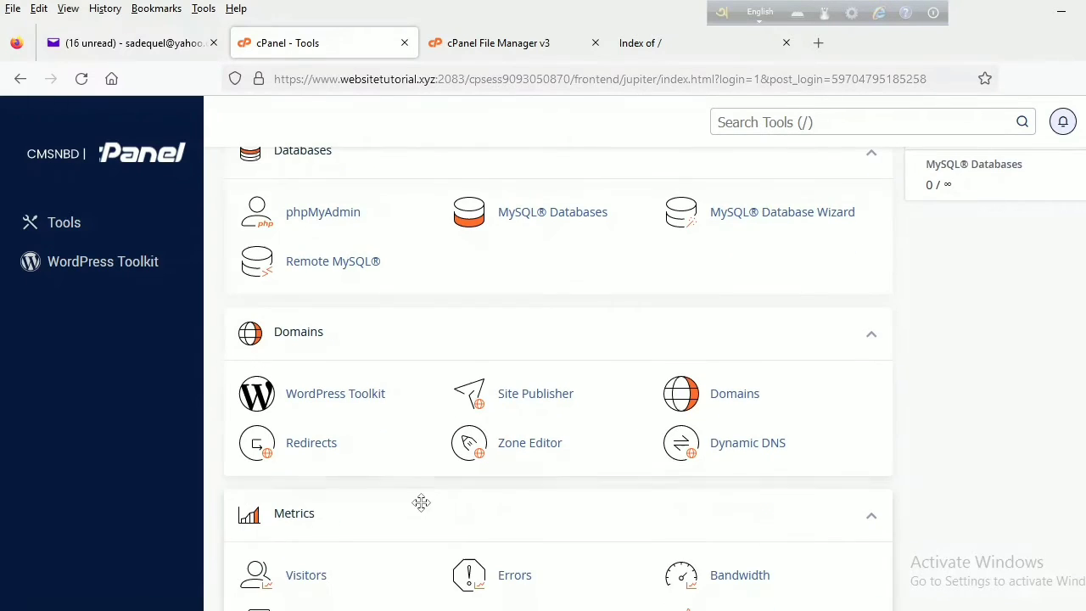
{"action": "left_click", "coordinate": [336, 399]}
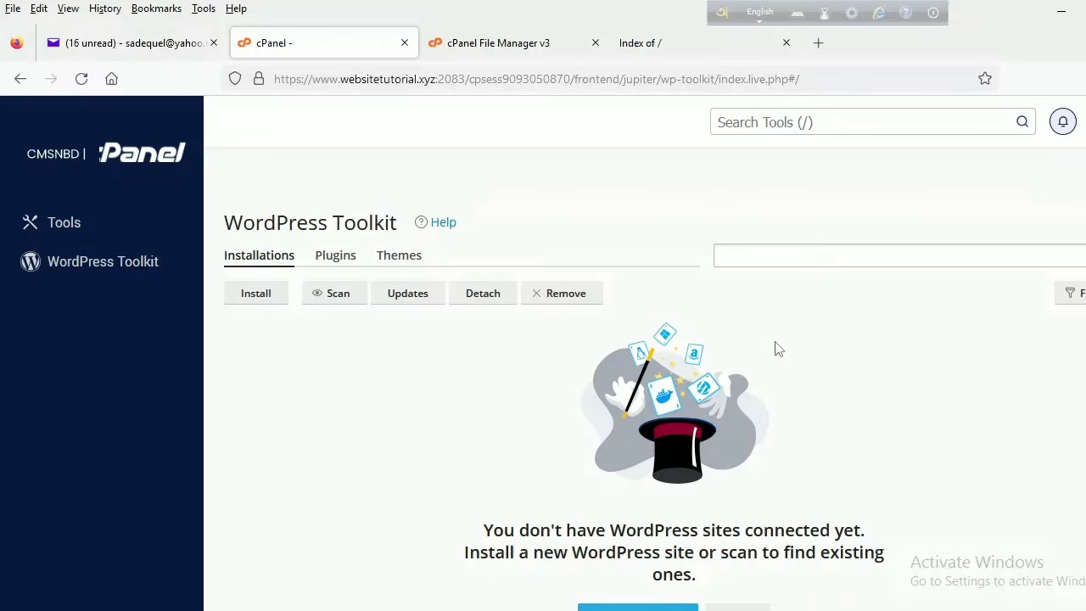
Start a new WordPress installation for websitetutorial.xyz and leave the installation directory blank.
{"action": "scroll", "coordinate": [777, 349], "scroll_direction": "down", "scroll_amount": 1}
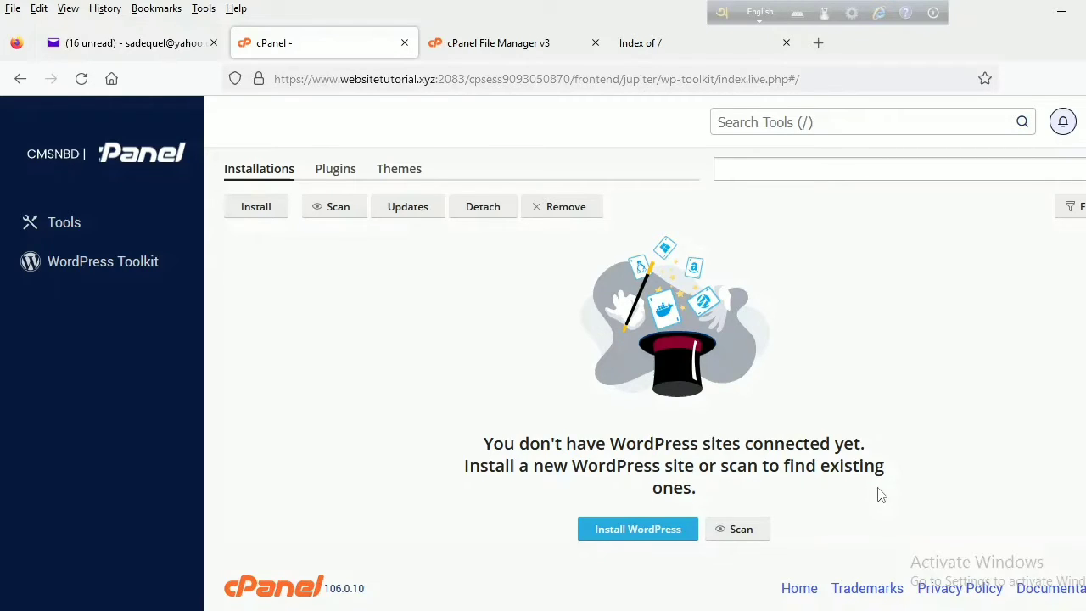
{"action": "scroll", "coordinate": [885, 509], "scroll_direction": "down", "scroll_amount": 1}
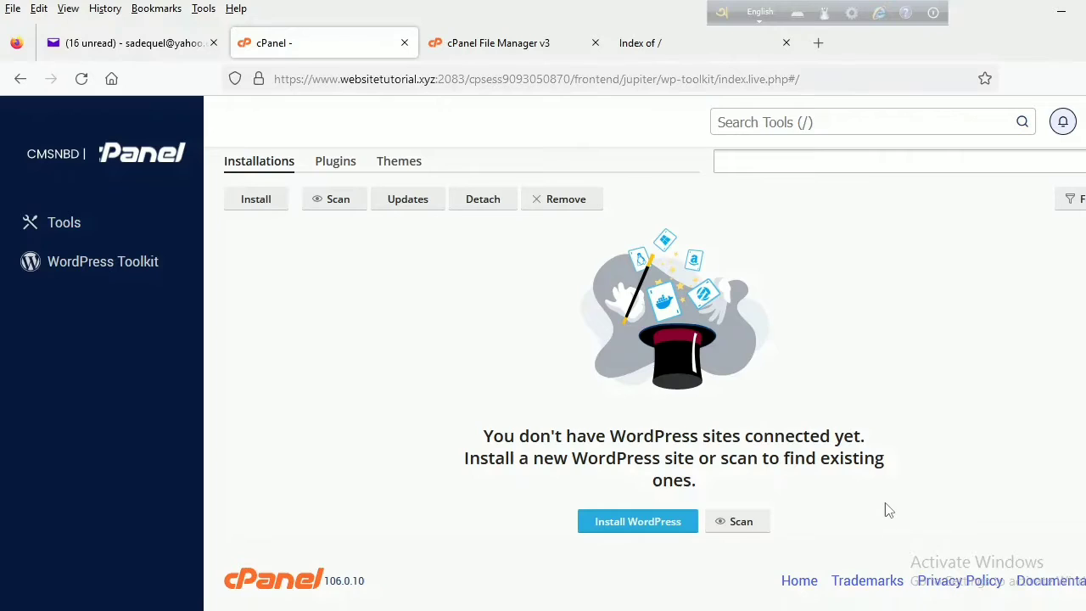
{"action": "scroll", "coordinate": [884, 509], "scroll_direction": "up", "scroll_amount": 2}
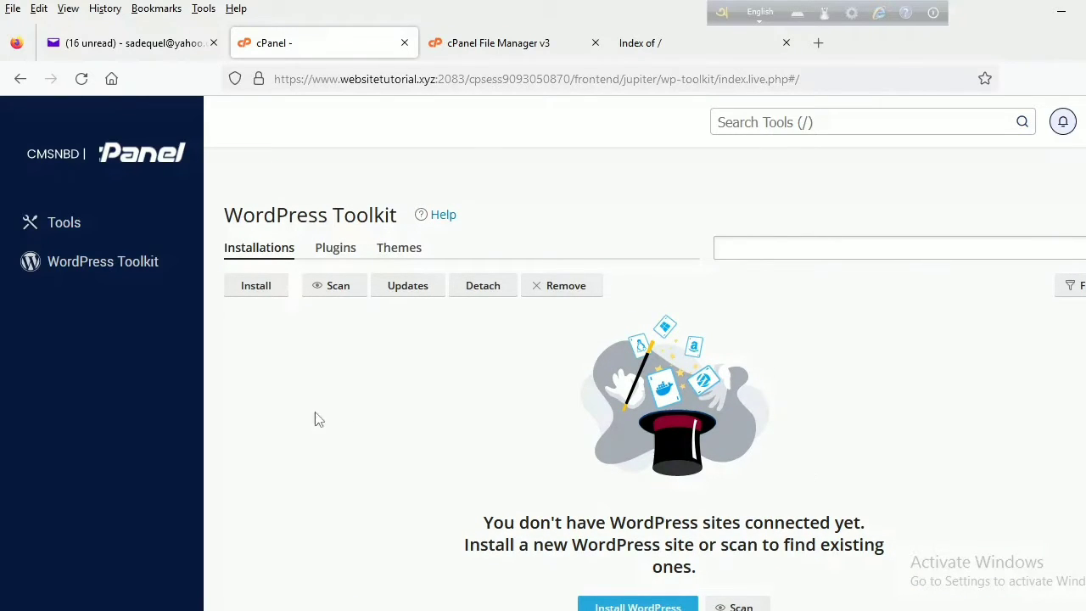
{"action": "left_click", "coordinate": [256, 293]}
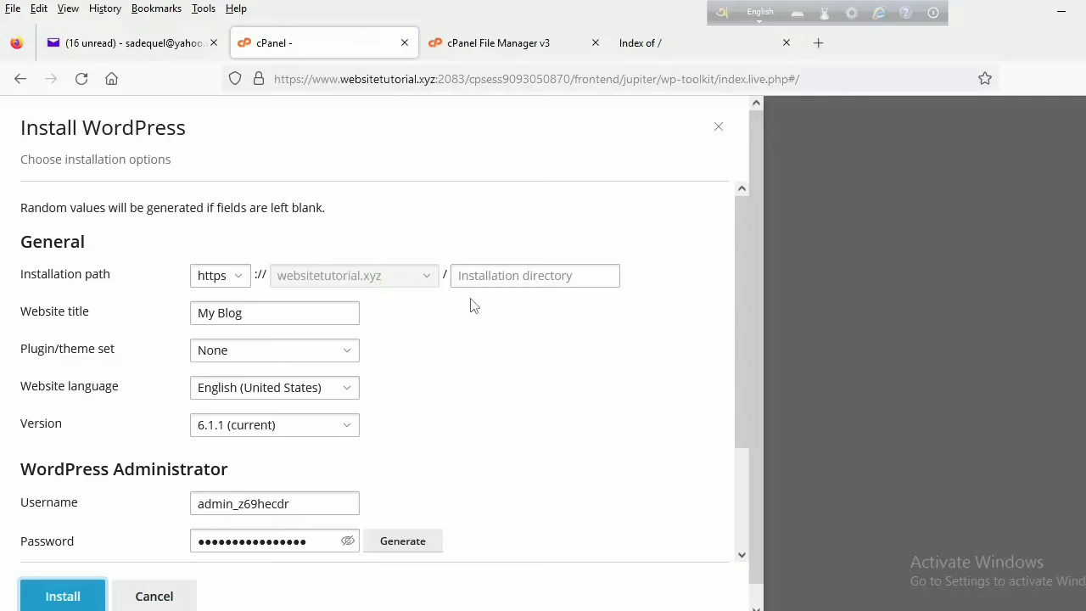
{"action": "left_click", "coordinate": [498, 278]}
{"action": "left_click", "coordinate": [577, 278]}
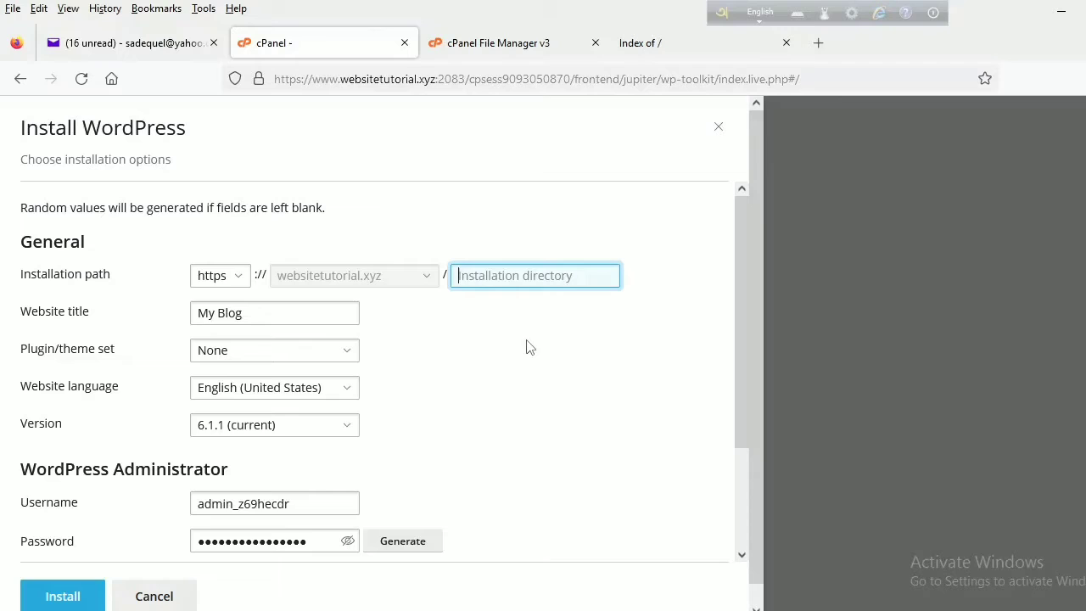
Set the website title to "Website for Tutorial".
{"action": "left_click", "coordinate": [265, 317]}
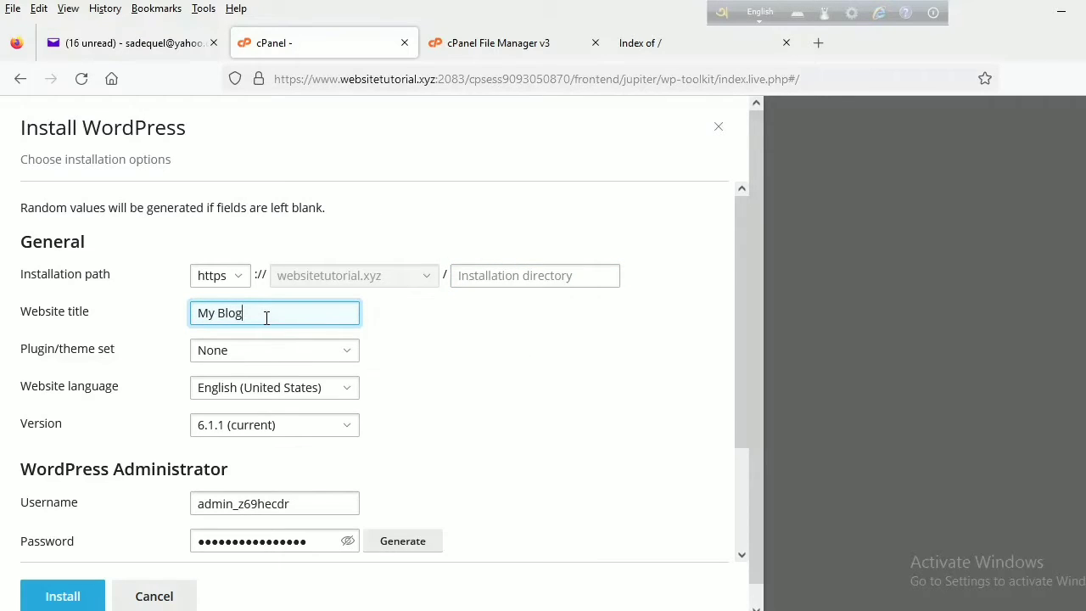
{"action": "key", "text": "BackSpace"}
{"action": "key", "text": "BackSpace"}
{"action": "key", "text": "BackSpace"}
{"action": "key", "text": "BackSpace"}
{"action": "type", "text": "We"}
{"action": "type", "text": "bsite for Tutorial"}
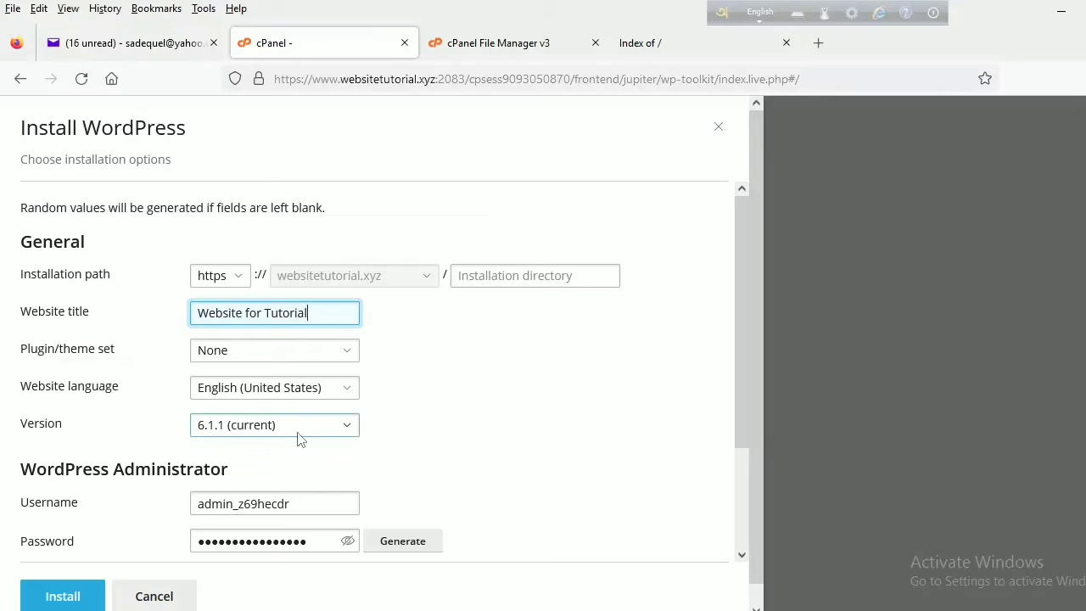
Replace the generated WordPress administrator username with a custom one and run the installation.
{"action": "scroll", "coordinate": [527, 450], "scroll_direction": "down", "scroll_amount": 2}
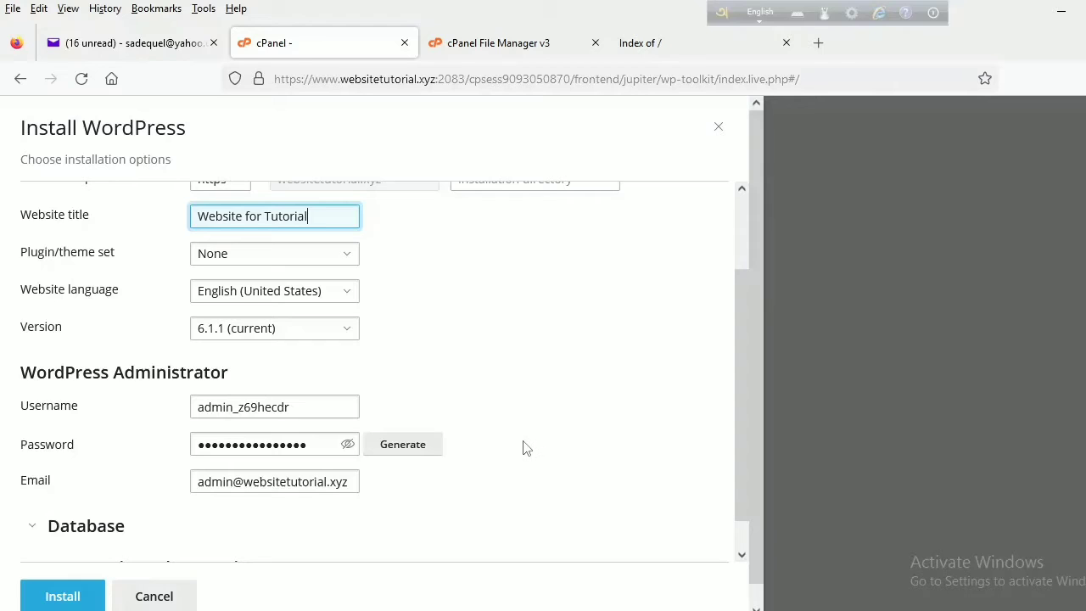
{"action": "left_click", "coordinate": [304, 407]}
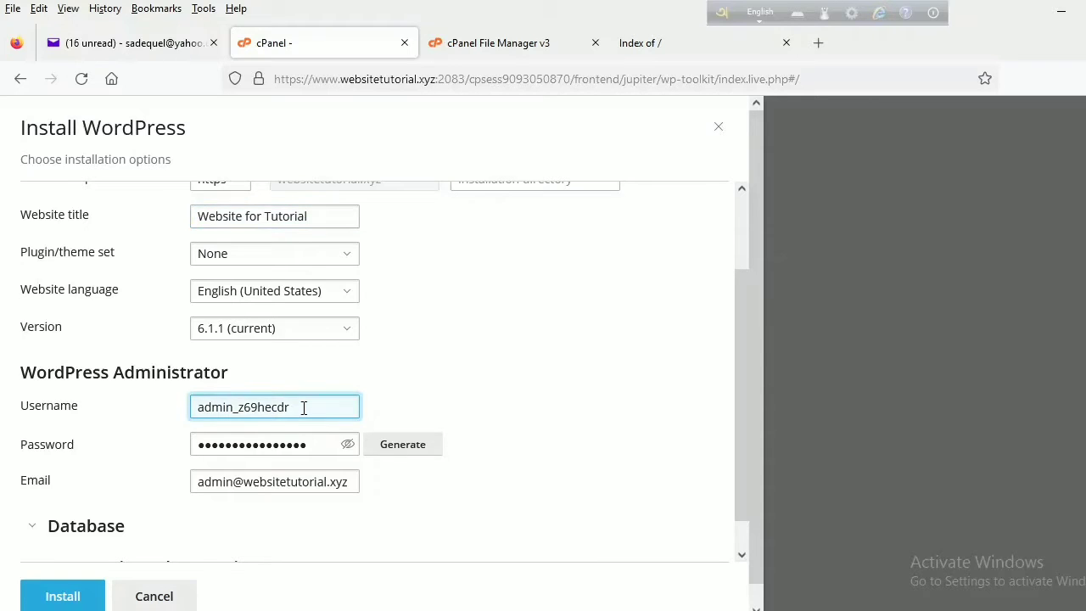
{"action": "key", "text": "BackSpace"}
{"action": "key", "text": "BackSpace"}
{"action": "key", "text": "BackSpace"}
{"action": "key", "text": "BackSpace"}
{"action": "key", "text": "BackSpace"}
{"action": "key", "text": "BackSpace"}
{"action": "key", "text": "BackSpace"}
{"action": "key", "text": "BackSpace"}
{"action": "key", "text": "BackSpace"}
{"action": "key", "text": "BackSpace"}
{"action": "key", "text": "BackSpace"}
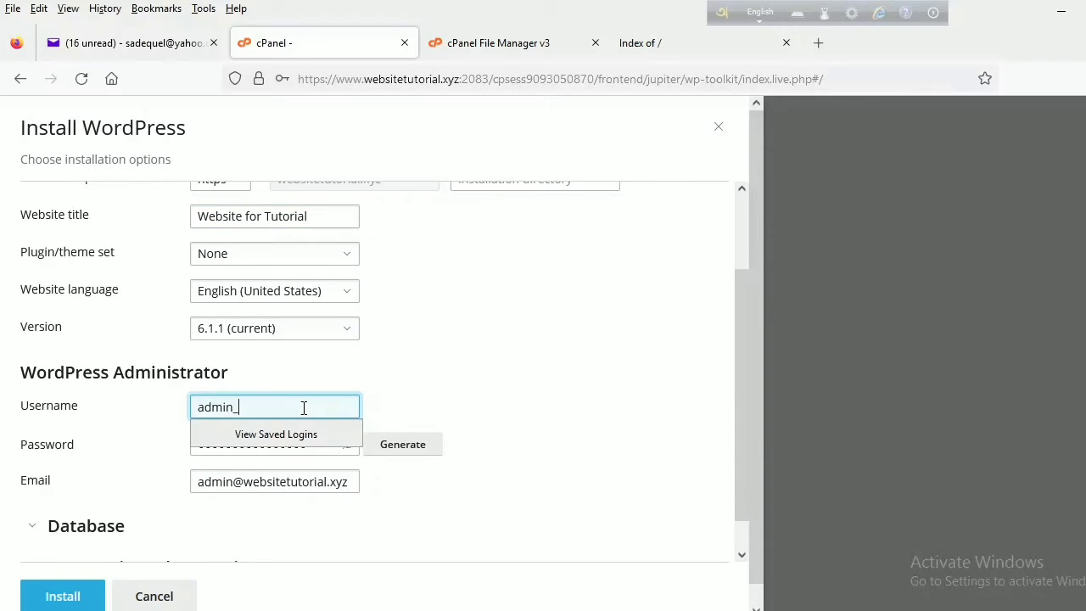
{"action": "key", "text": "BackSpace"}
{"action": "key", "text": "BackSpace"}
{"action": "key", "text": "BackSpace"}
{"action": "type", "text": "u"}
{"action": "left_click", "coordinate": [511, 409]}
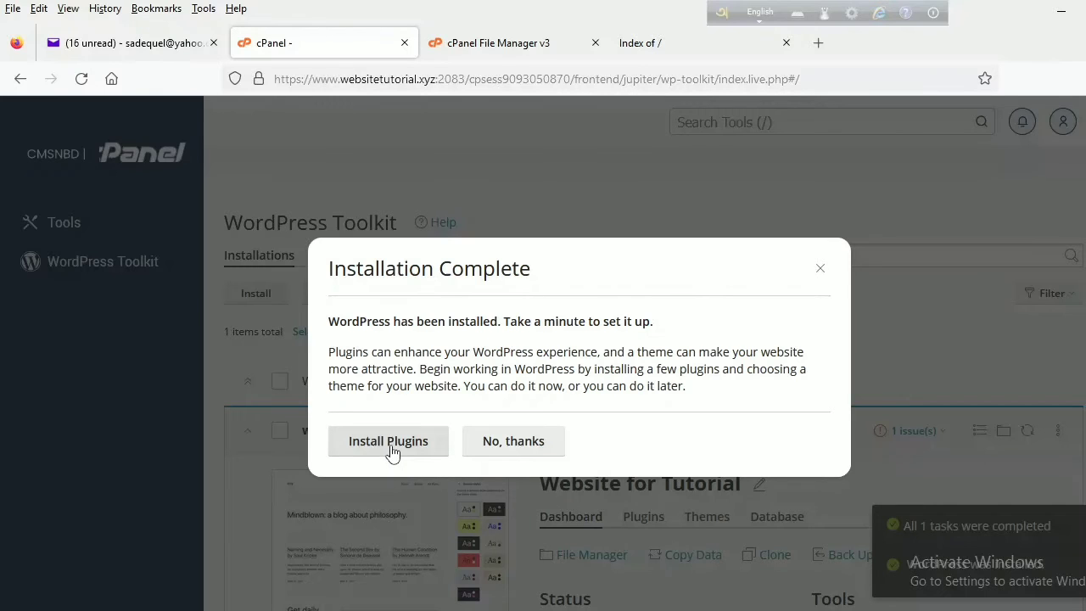
Decline the offer to install plugins and review the status and tools of the new WordPress site.
{"action": "left_click", "coordinate": [506, 454]}
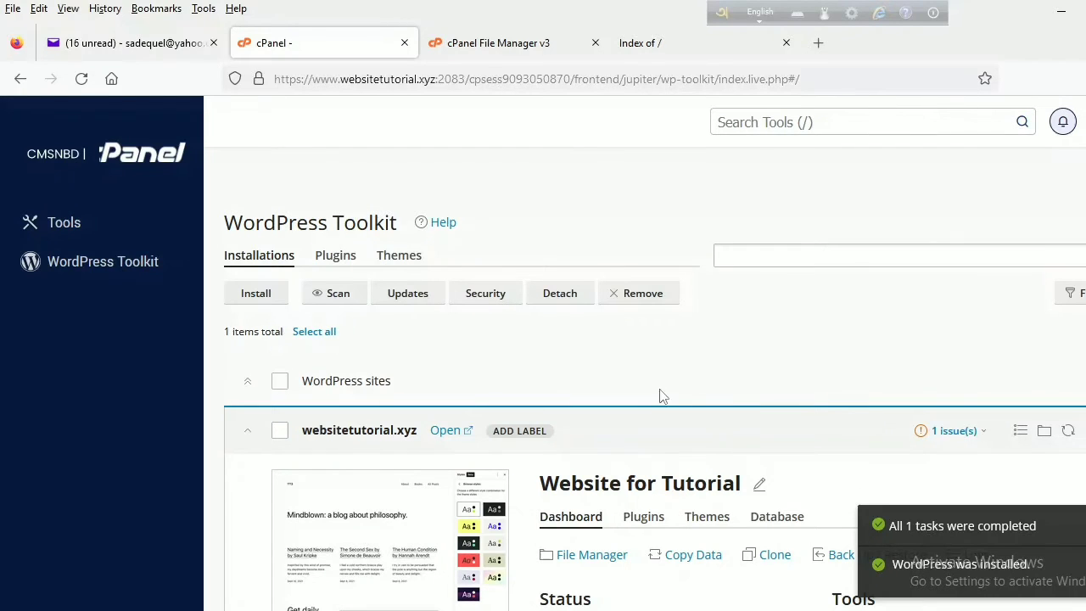
{"action": "scroll", "coordinate": [691, 375], "scroll_direction": "down", "scroll_amount": 2}
{"action": "scroll", "coordinate": [692, 374], "scroll_direction": "down", "scroll_amount": 1}
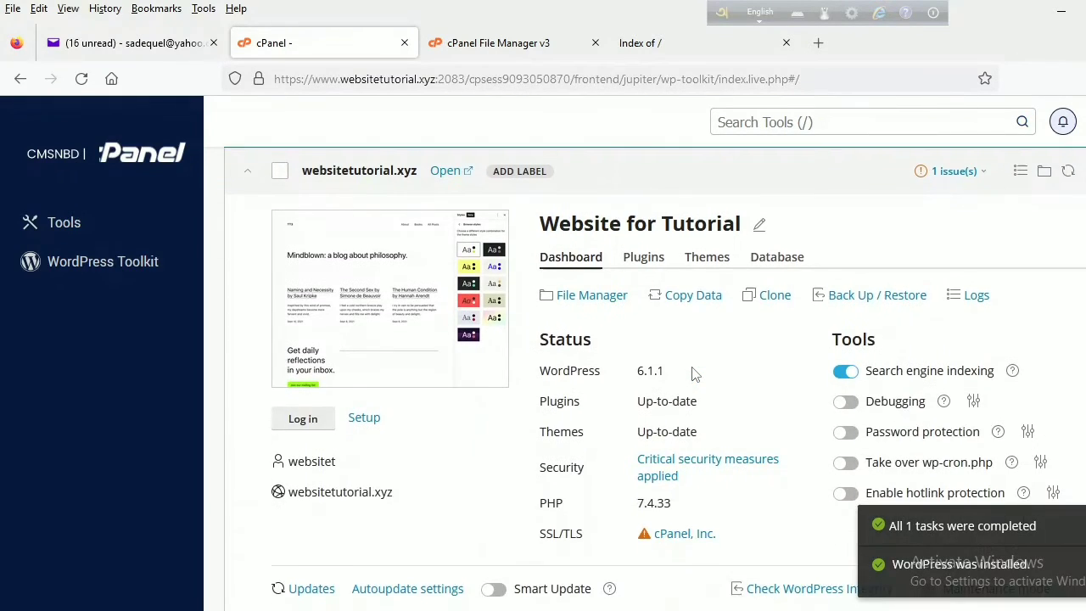
{"action": "scroll", "coordinate": [692, 374], "scroll_direction": "down", "scroll_amount": 1}
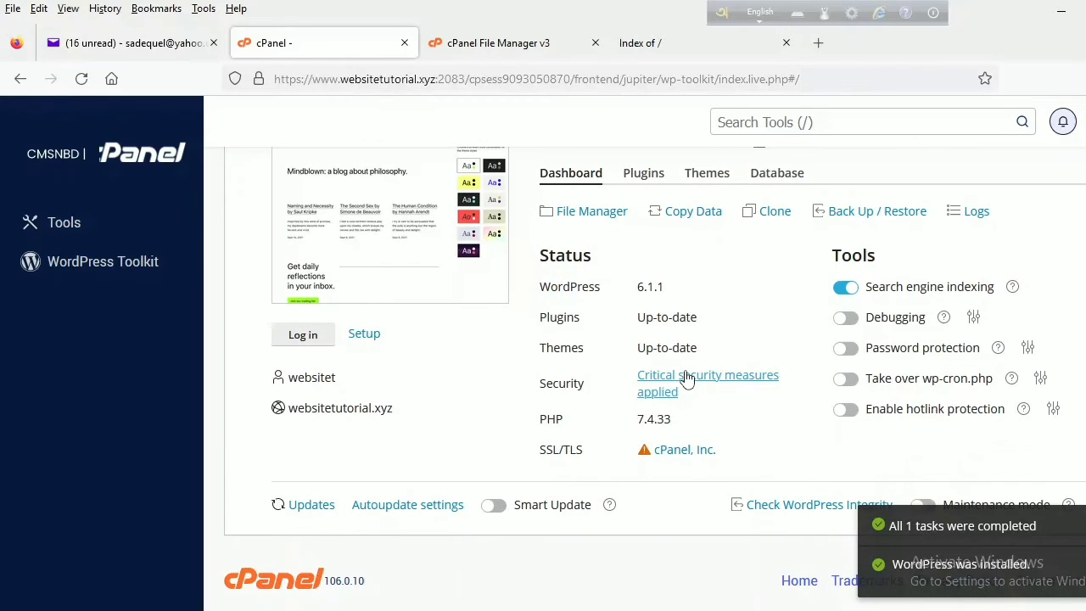
Examine the Website for Tutorial installation's version, security, SSL and update details along with its available management options.
{"action": "scroll", "coordinate": [688, 376], "scroll_direction": "up", "scroll_amount": 2}
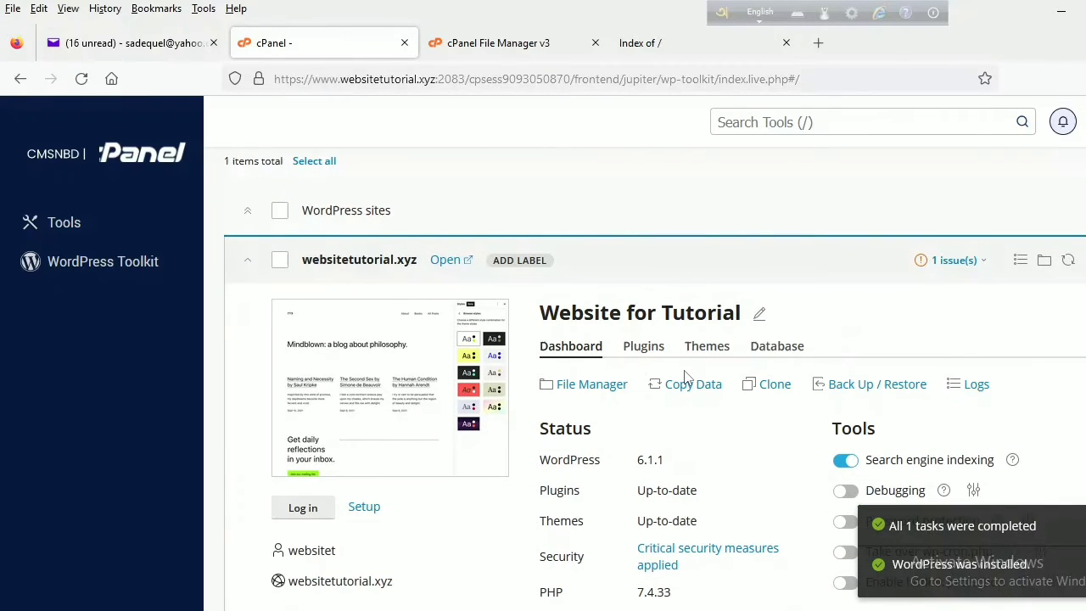
{"action": "scroll", "coordinate": [685, 375], "scroll_direction": "down", "scroll_amount": 1}
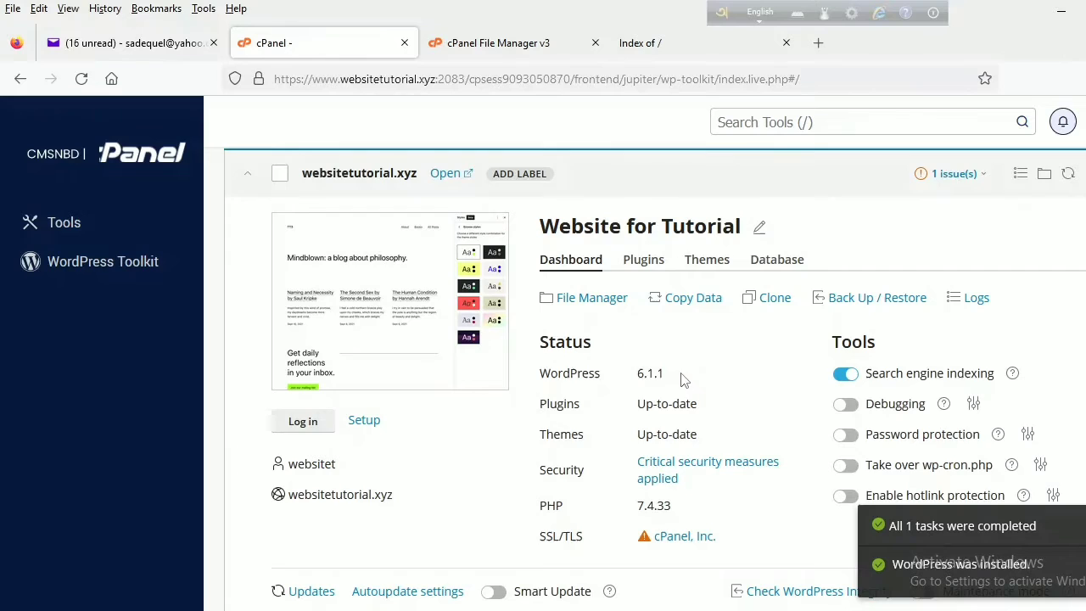
{"action": "scroll", "coordinate": [683, 382], "scroll_direction": "down", "scroll_amount": 1}
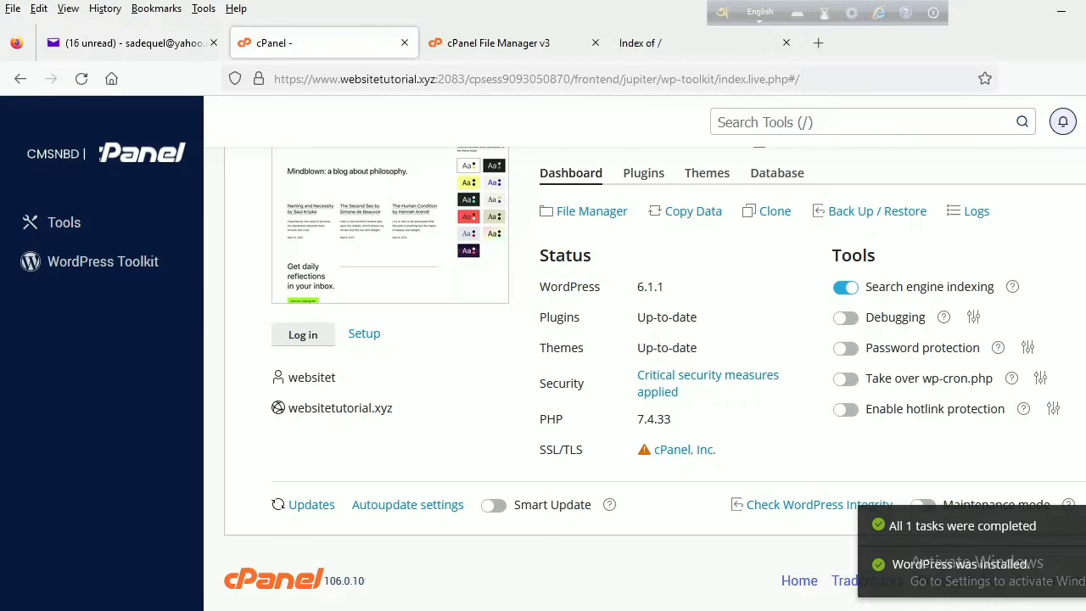
{"action": "scroll", "coordinate": [655, 373], "scroll_direction": "up", "scroll_amount": 1}
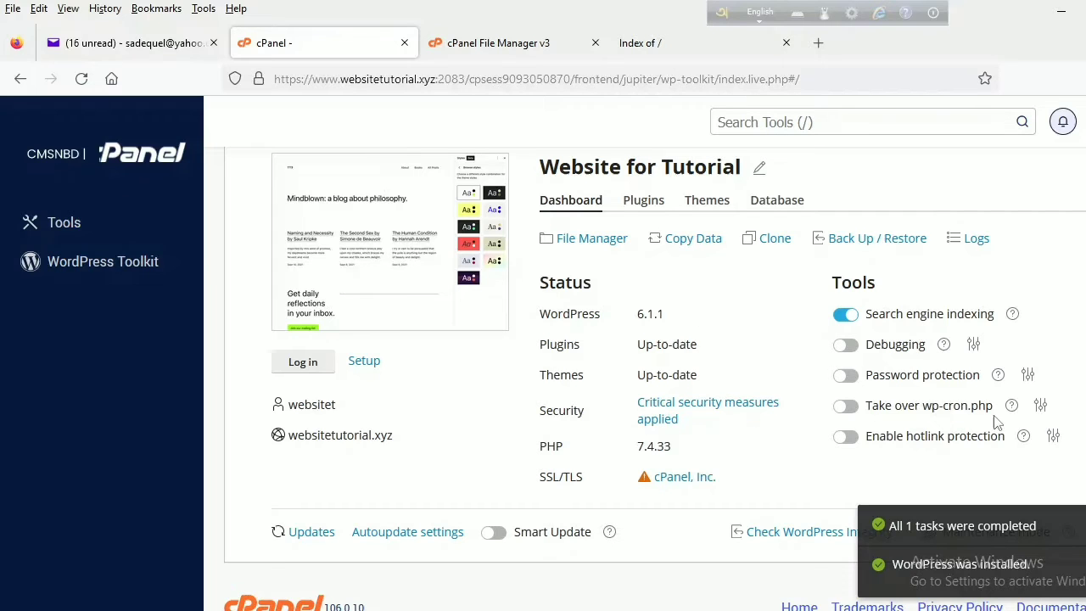
{"action": "scroll", "coordinate": [773, 408], "scroll_direction": "down", "scroll_amount": 1}
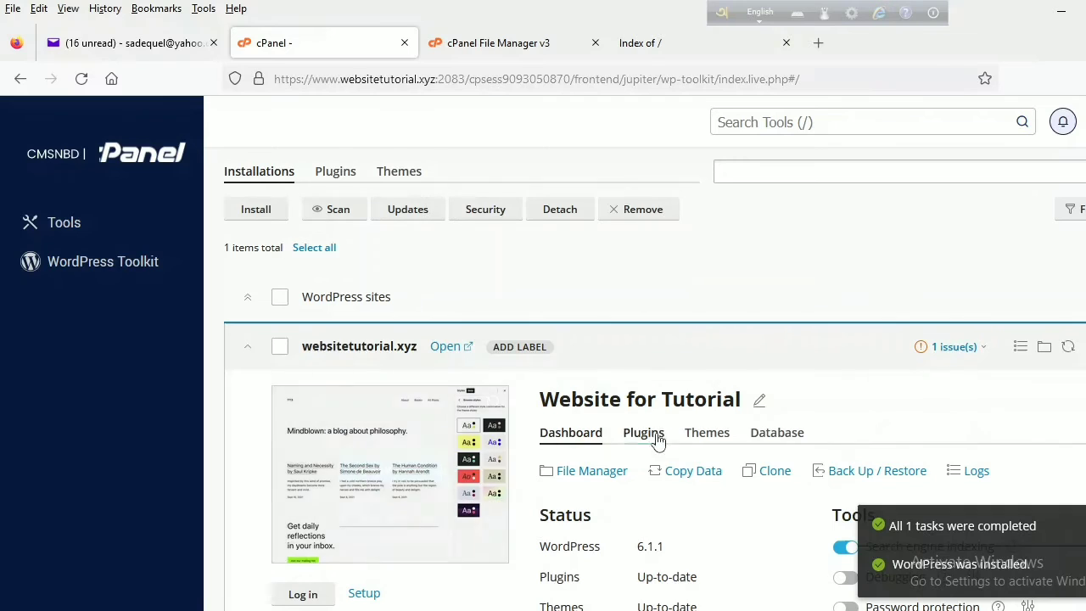
{"action": "scroll", "coordinate": [678, 437], "scroll_direction": "up", "scroll_amount": 2}
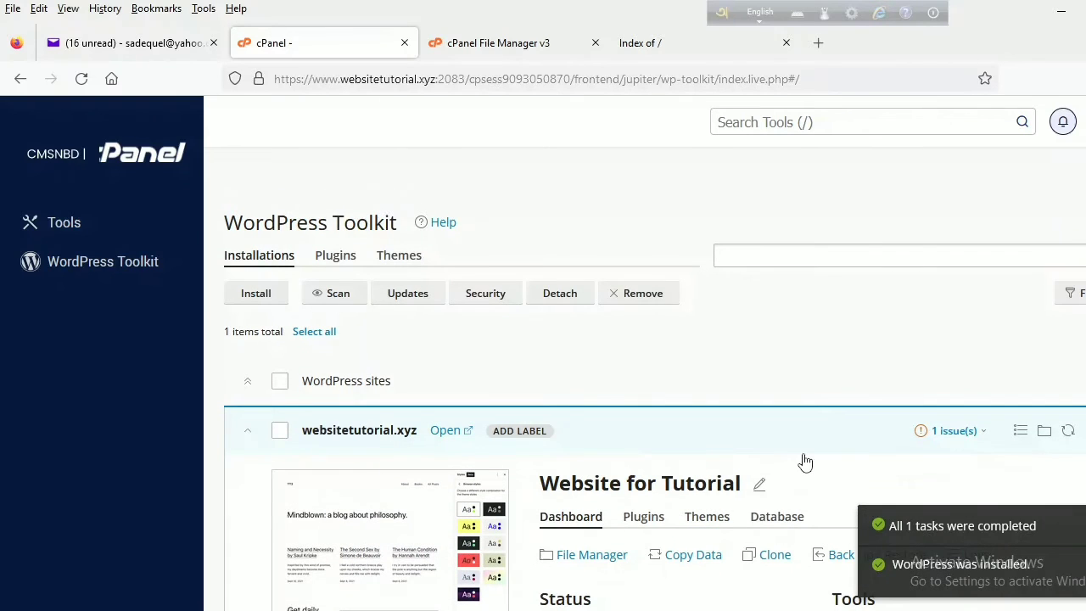
{"action": "scroll", "coordinate": [802, 461], "scroll_direction": "down", "scroll_amount": 3}
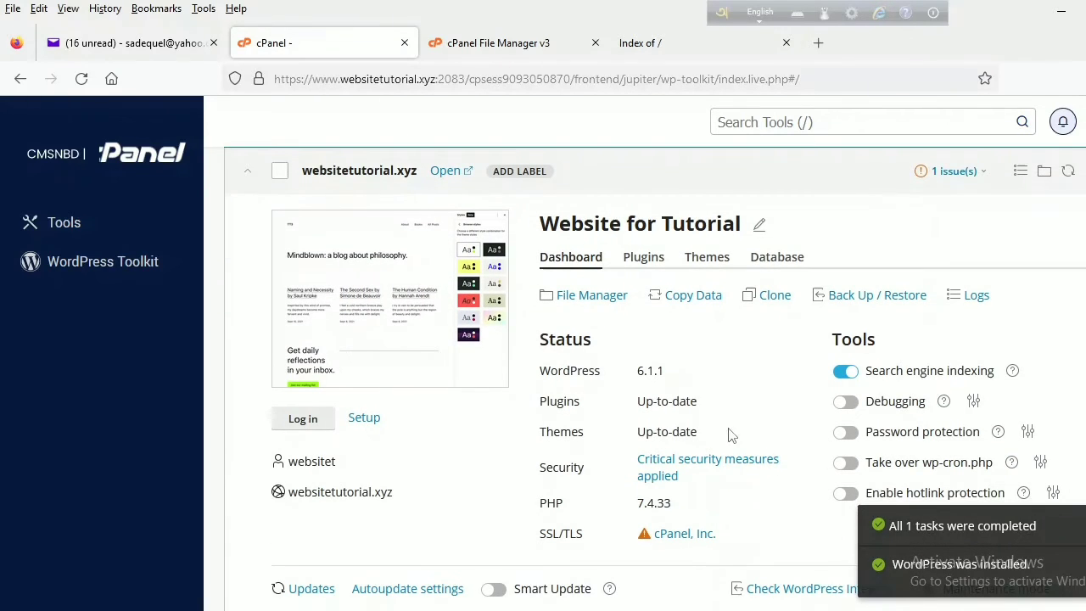
Open the site's folder in File Manager and look through the WordPress files in public_html.
{"action": "left_click", "coordinate": [590, 304]}
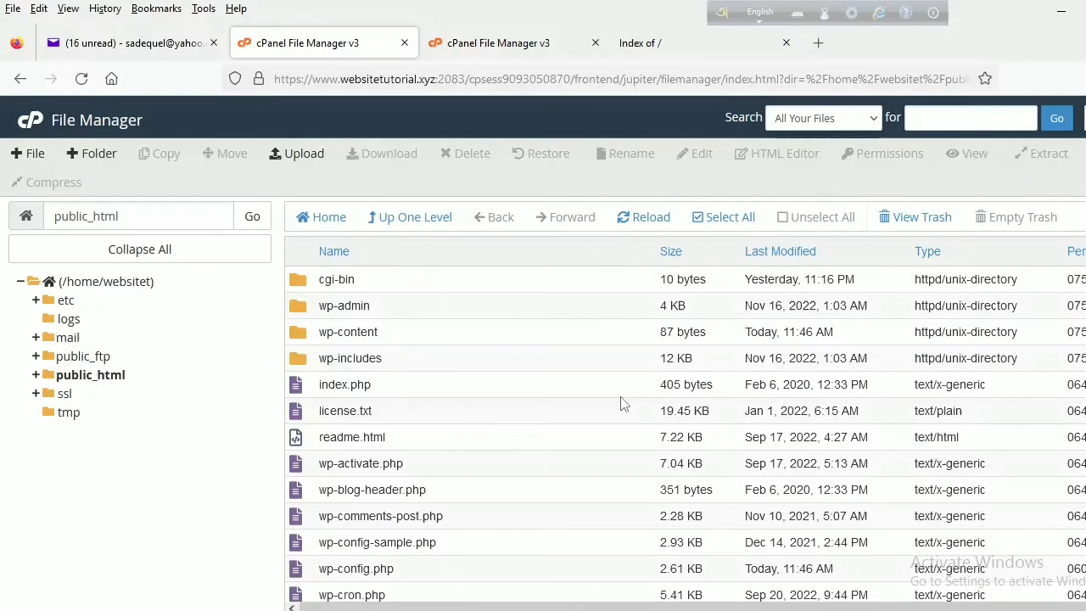
{"action": "scroll", "coordinate": [589, 407], "scroll_direction": "down", "scroll_amount": 3}
{"action": "scroll", "coordinate": [548, 441], "scroll_direction": "up", "scroll_amount": 3}
{"action": "scroll", "coordinate": [547, 440], "scroll_direction": "down", "scroll_amount": 3}
{"action": "scroll", "coordinate": [545, 438], "scroll_direction": "up", "scroll_amount": 3}
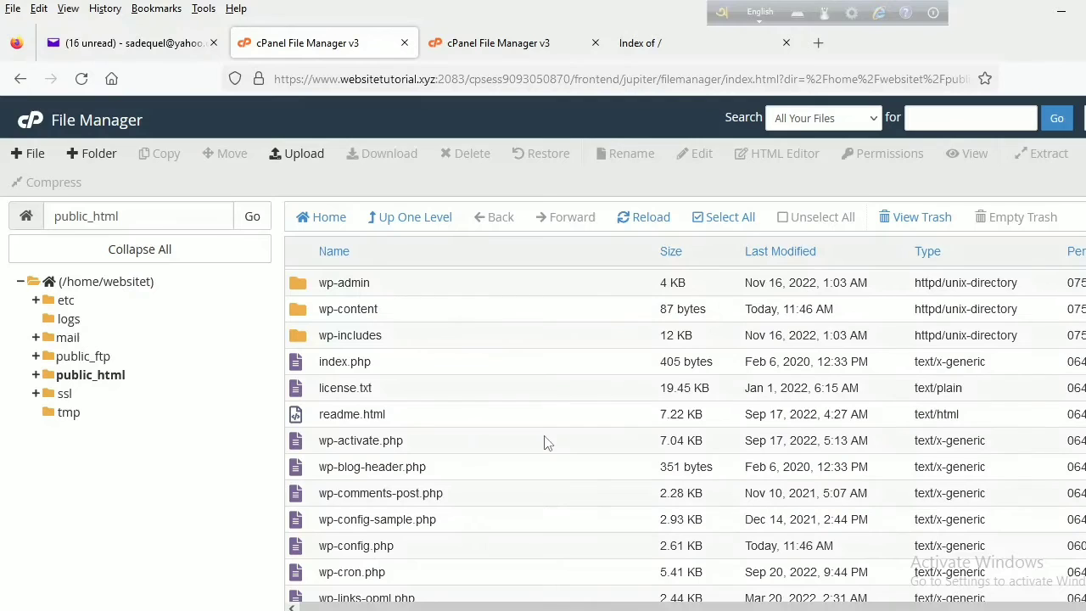
{"action": "scroll", "coordinate": [546, 442], "scroll_direction": "down", "scroll_amount": 3}
{"action": "scroll", "coordinate": [546, 449], "scroll_direction": "up", "scroll_amount": 3}
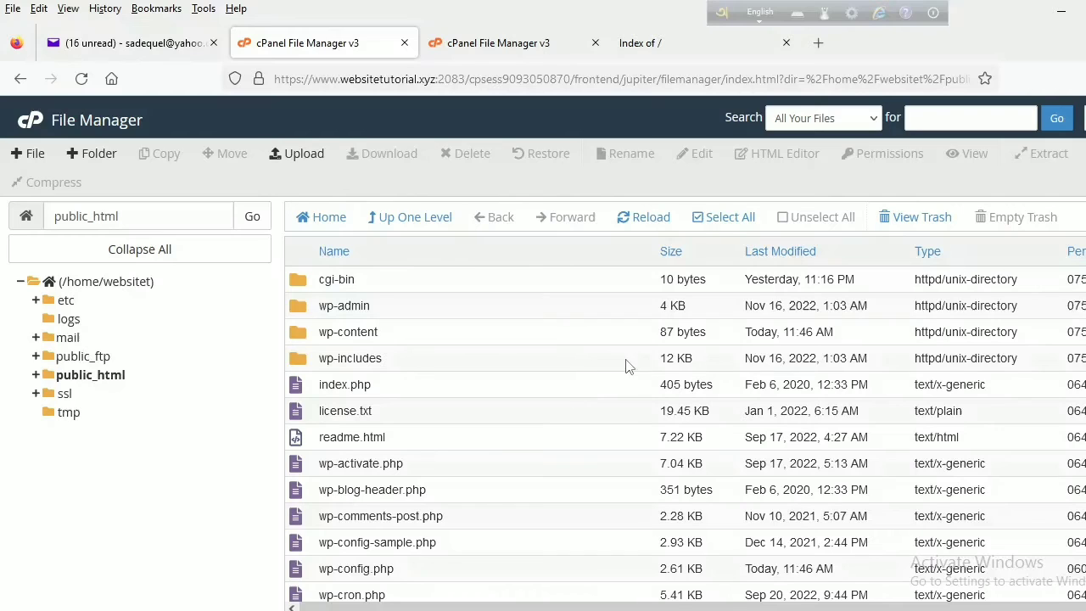
Reload the websitetutorial.xyz homepage and look through the default WordPress site from header to footer.
{"action": "left_click", "coordinate": [682, 50]}
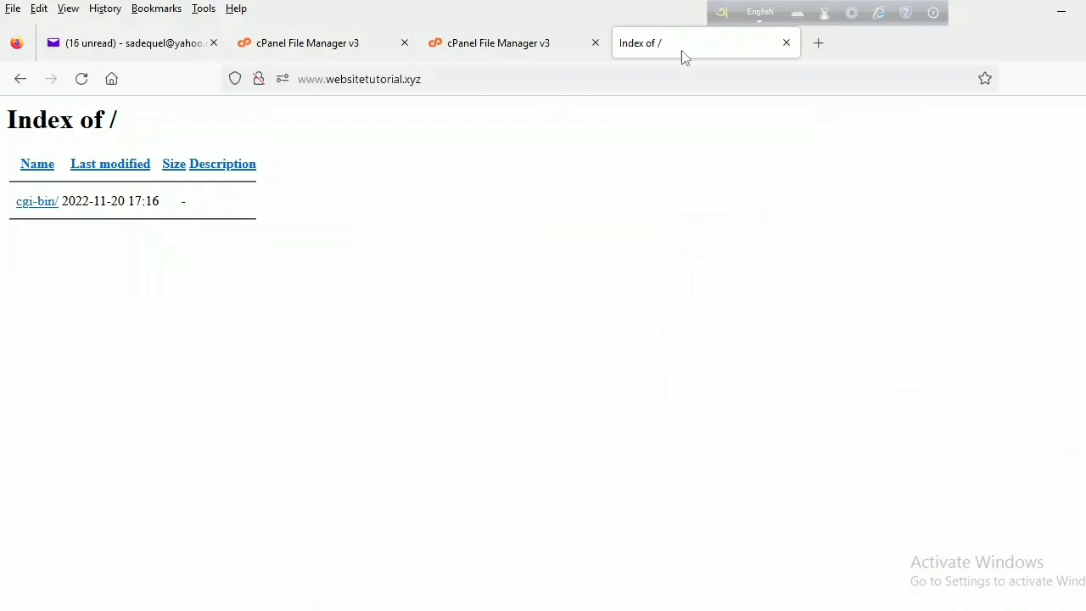
{"action": "left_click", "coordinate": [546, 78]}
{"action": "left_click", "coordinate": [81, 80]}
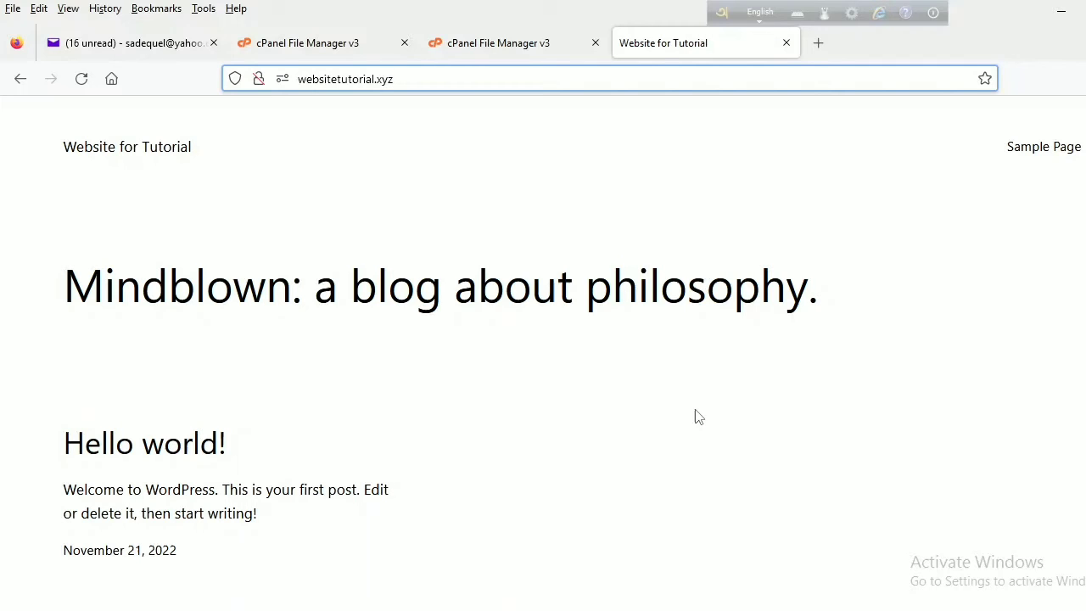
{"action": "scroll", "coordinate": [694, 416], "scroll_direction": "down", "scroll_amount": 5}
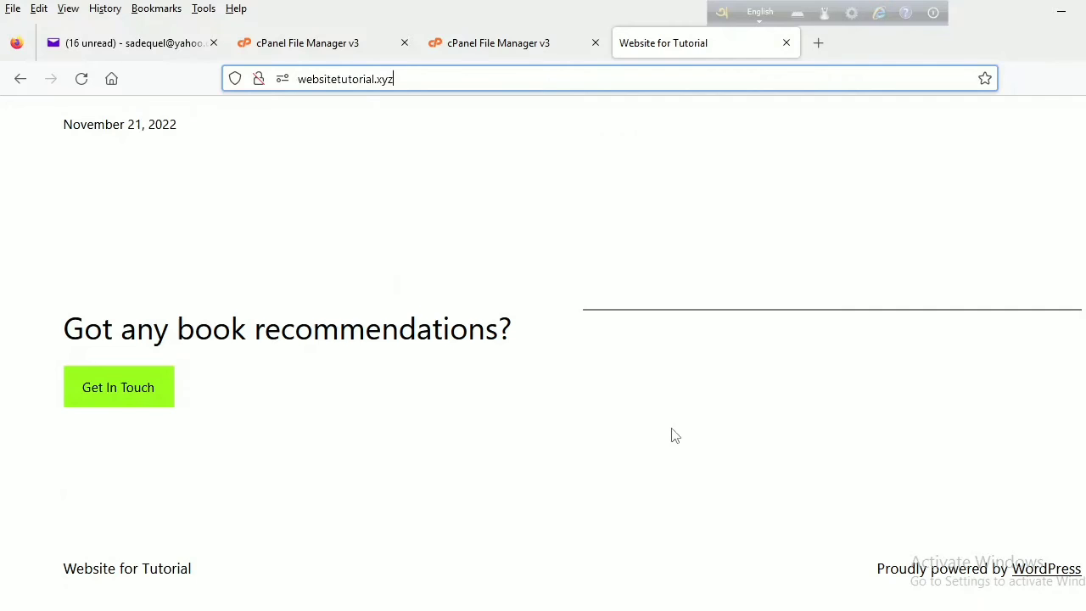
{"action": "scroll", "coordinate": [676, 434], "scroll_direction": "up", "scroll_amount": 5}
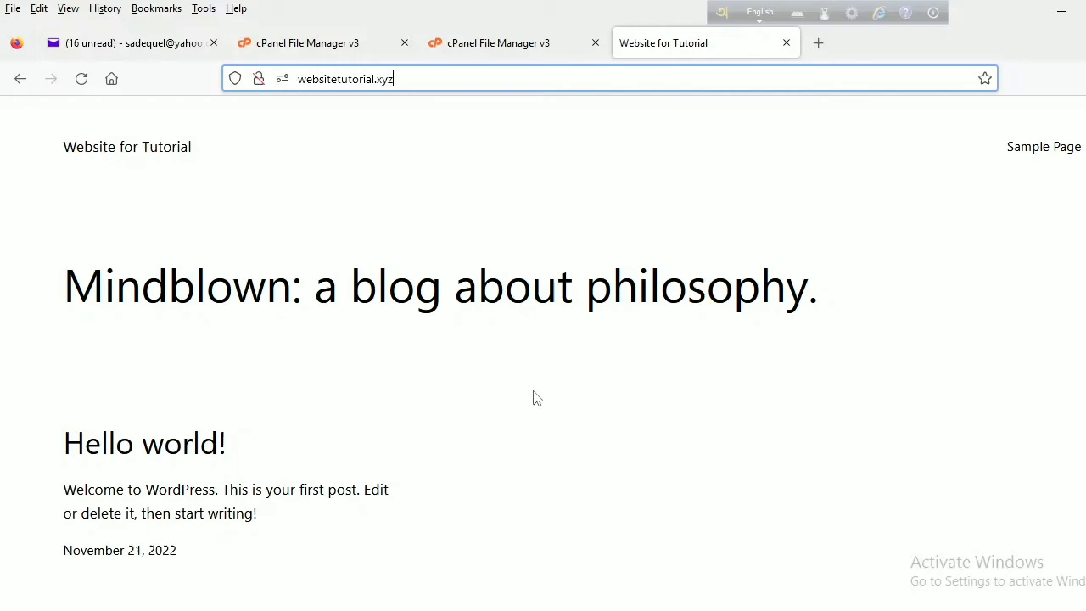
{"action": "scroll", "coordinate": [536, 399], "scroll_direction": "down", "scroll_amount": 2}
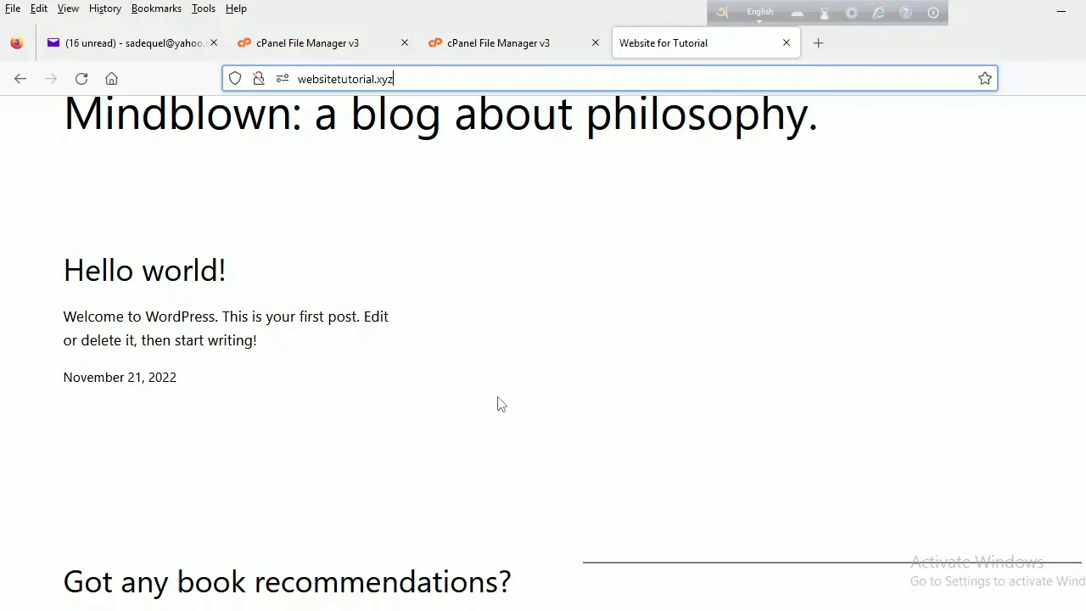
{"action": "scroll", "coordinate": [500, 403], "scroll_direction": "up", "scroll_amount": 2}
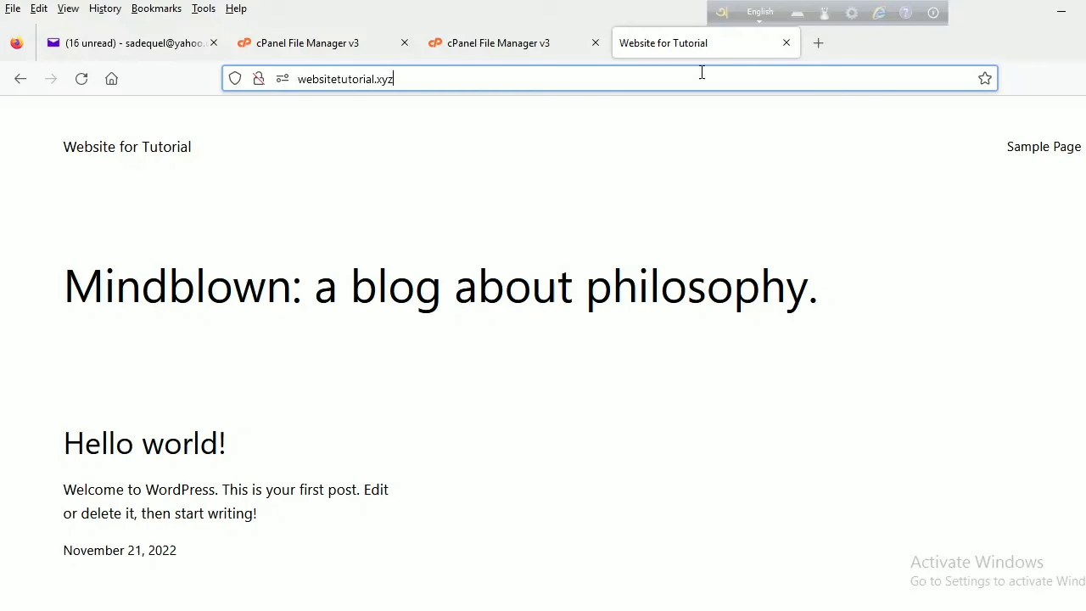
Go to websitetutorial.xyz/wp-admin to open the WordPress login page.
{"action": "type", "text": "/"}
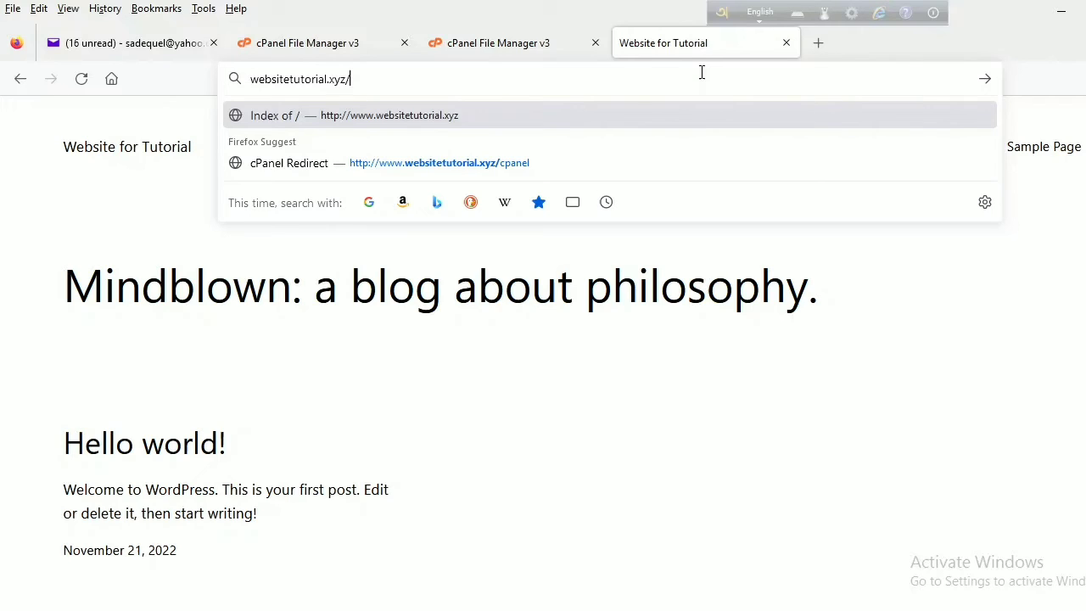
{"action": "type", "text": "wp-adm"}
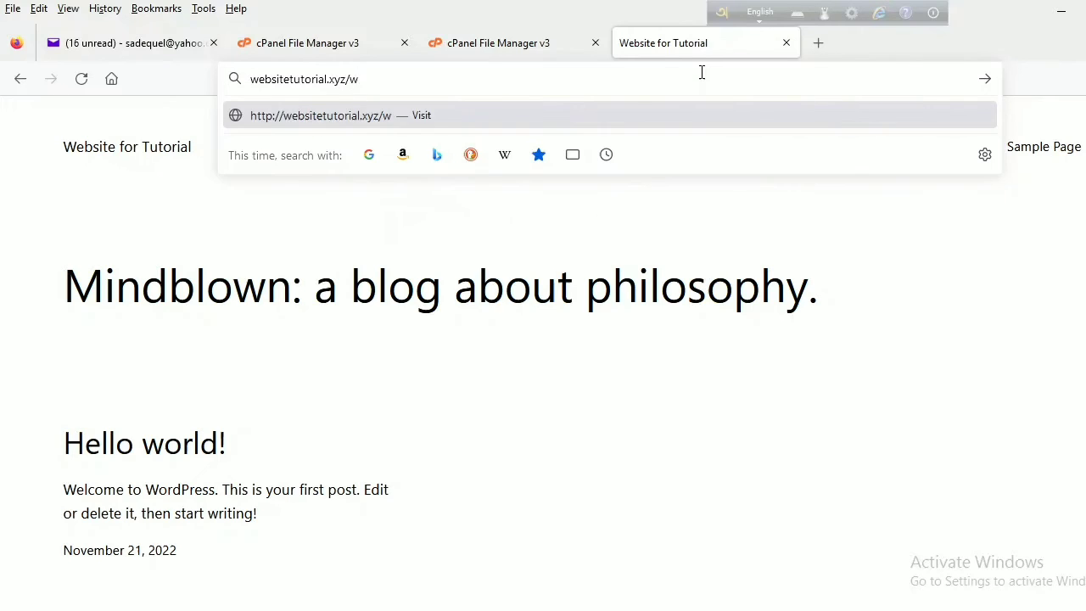
{"action": "type", "text": "in"}
{"action": "key", "text": "Return"}
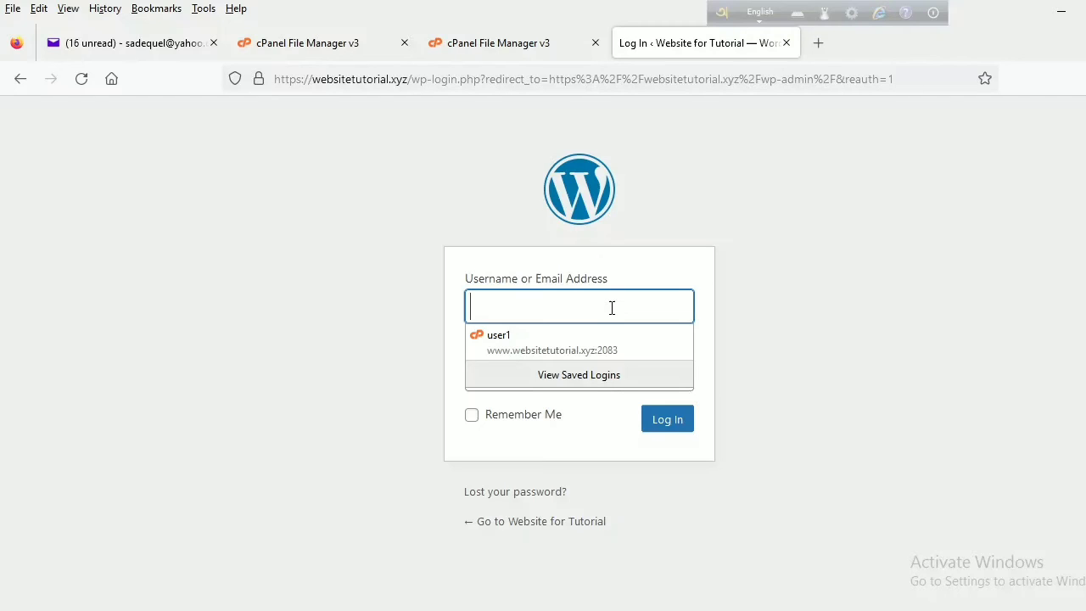
Fill in the username and password from the saved login and log in to the WordPress admin area.
{"action": "key", "text": "Escape"}
{"action": "type", "text": "user"}
{"action": "left_click", "coordinate": [479, 341]}
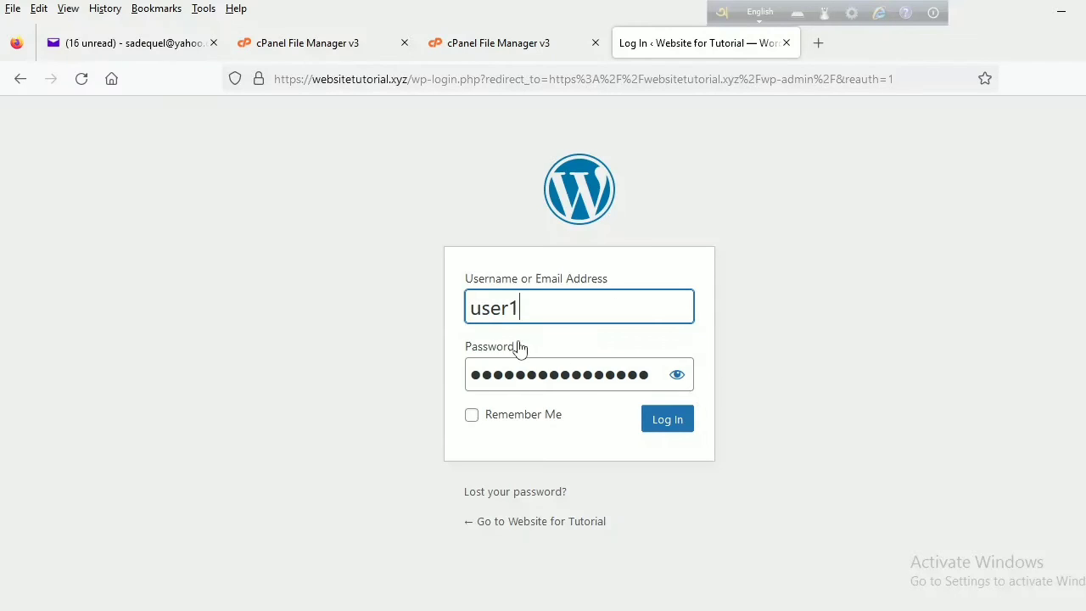
{"action": "left_click", "coordinate": [669, 424]}
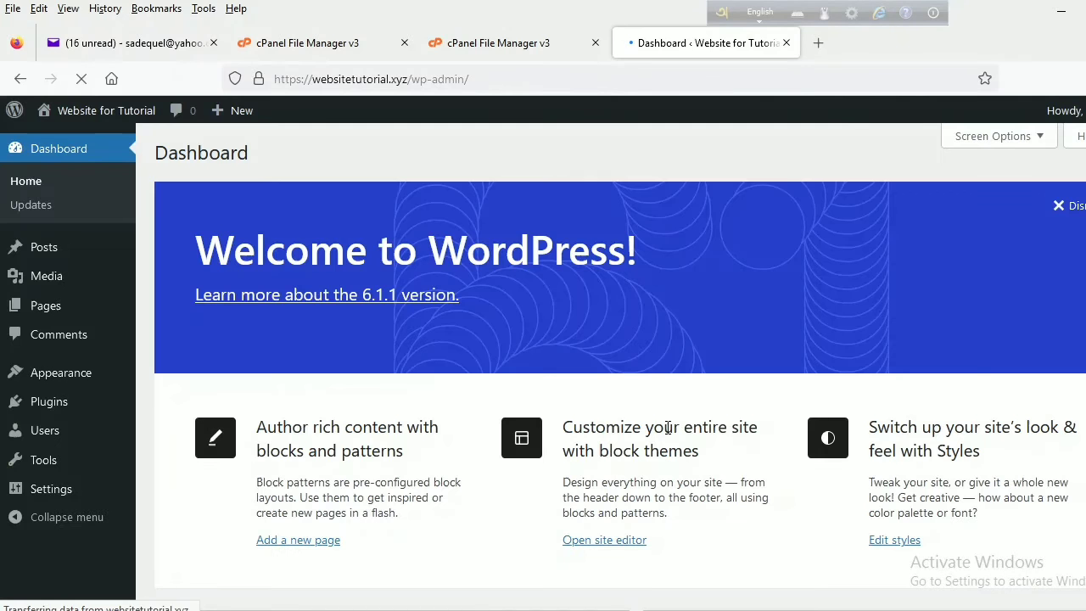
Look over the WordPress dashboard's welcome panel, widgets and admin menu.
{"action": "scroll", "coordinate": [473, 388], "scroll_direction": "down", "scroll_amount": 10}
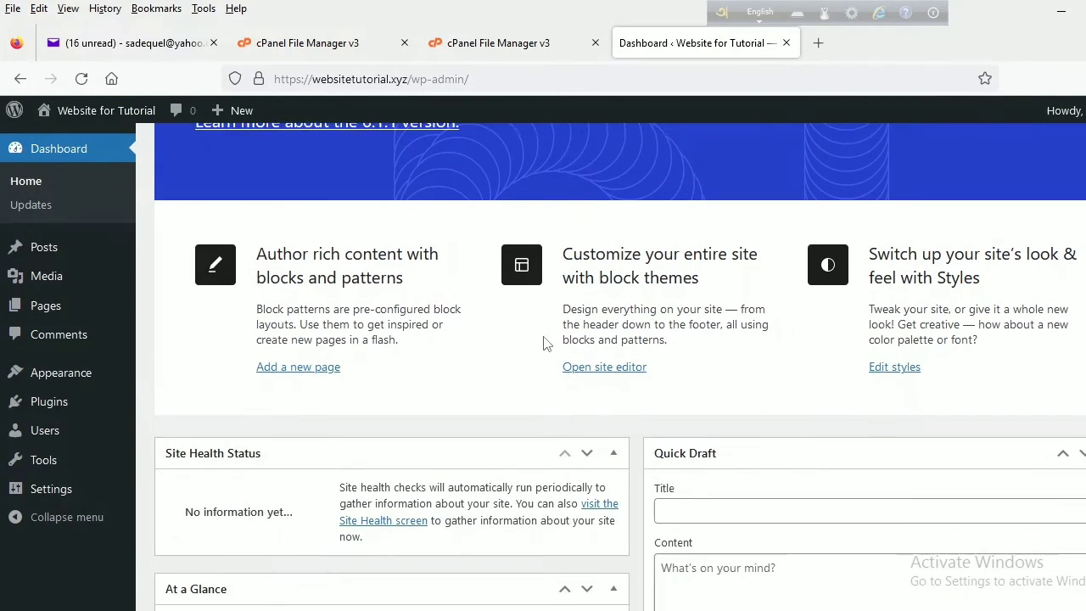
{"action": "scroll", "coordinate": [526, 367], "scroll_direction": "up", "scroll_amount": 10}
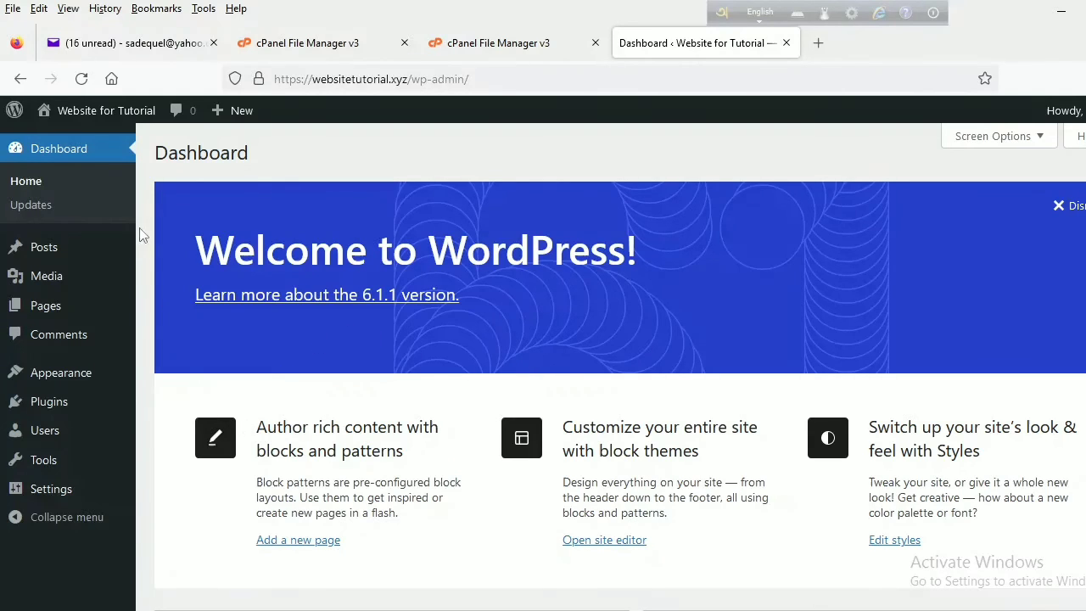
{"action": "mouse_move", "coordinate": [73, 250]}
{"action": "left_click", "coordinate": [670, 561]}
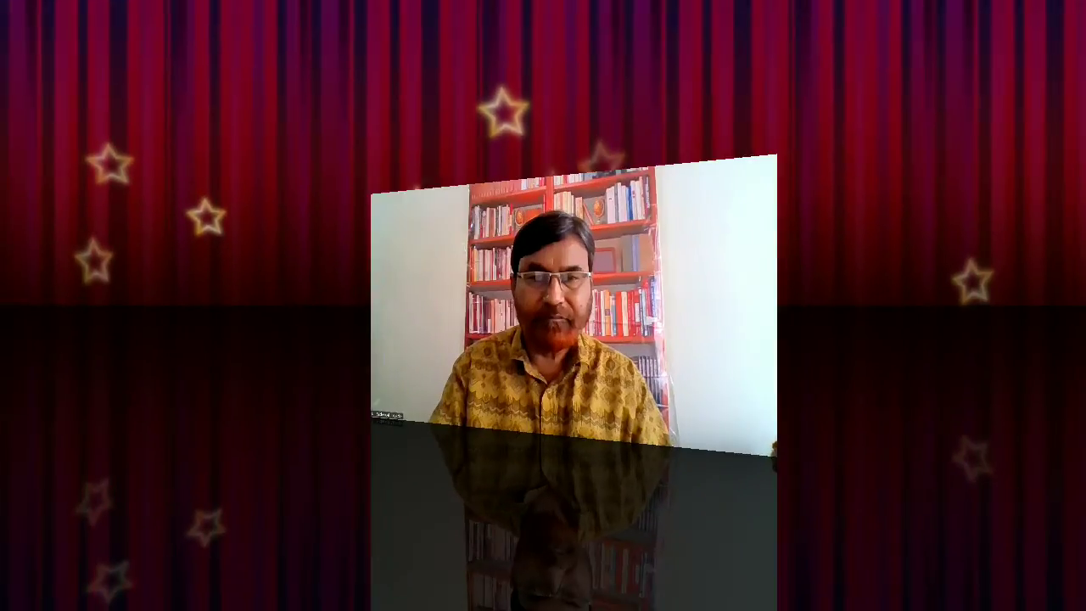